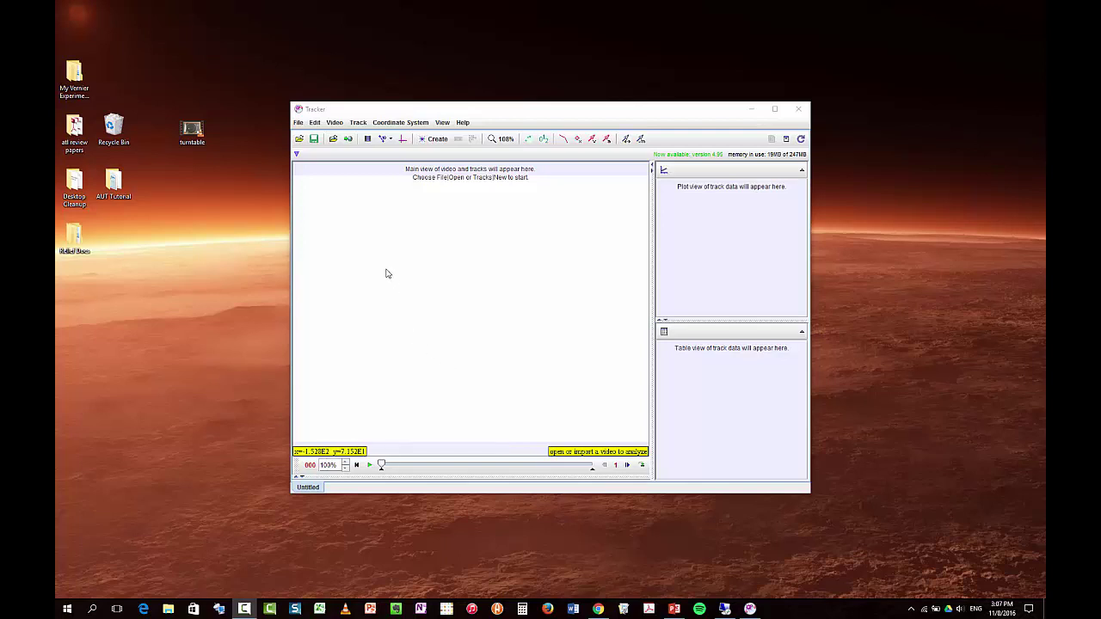
- Load turntable.MOV into Tracker and maximize the window so the video fills the view
drag(192, 131, 495, 293)
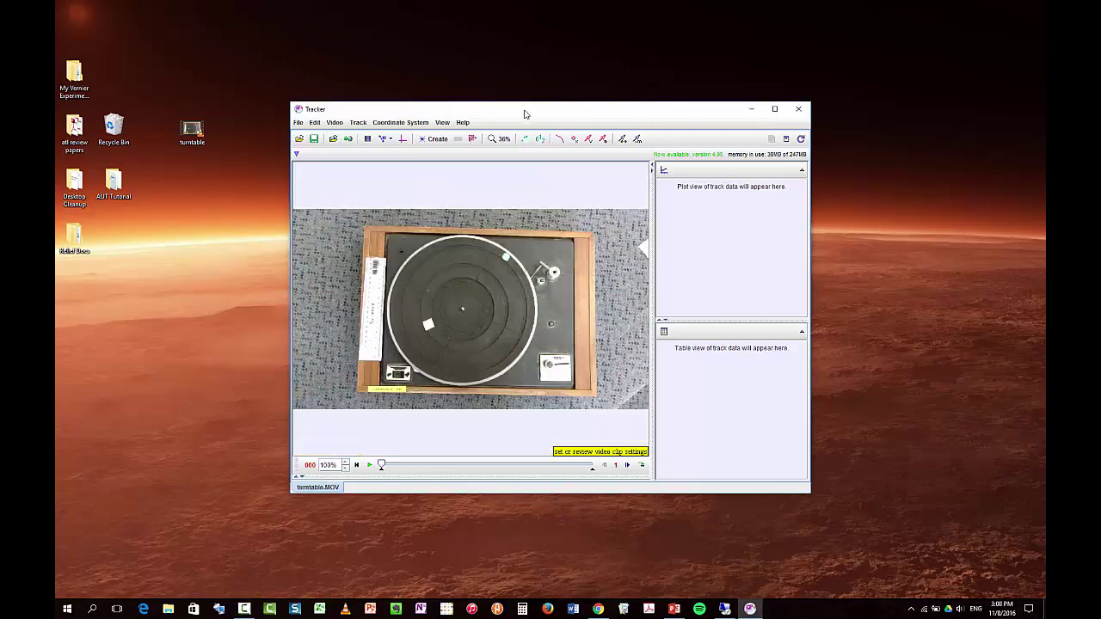
drag(526, 114, 518, 1)
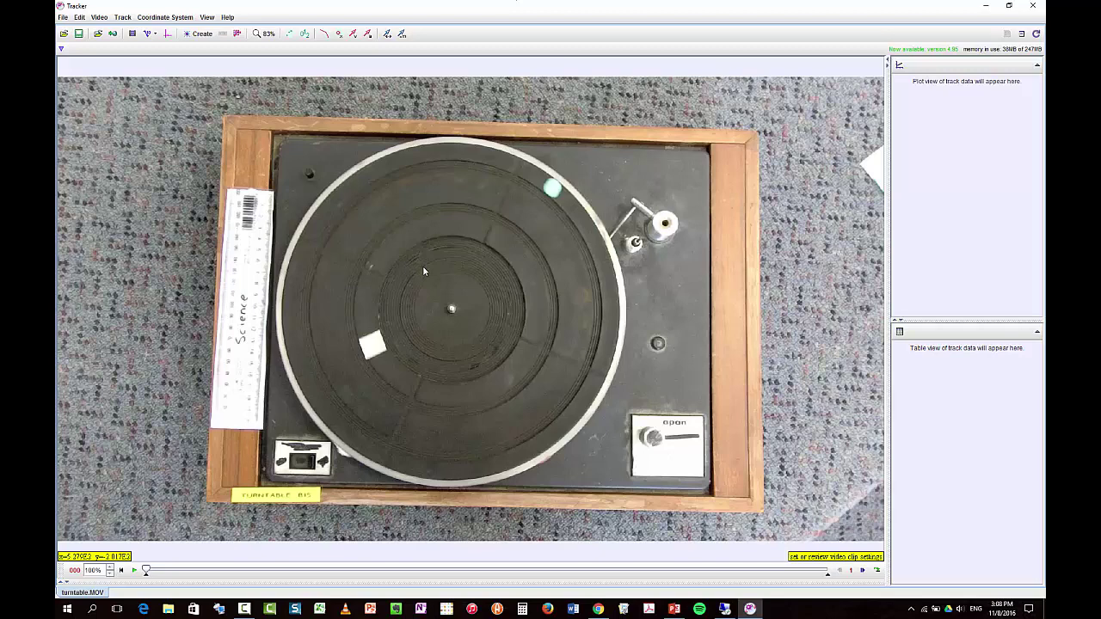
- Play the turntable clip through once, then stop and rewind to frame 0
click(134, 570)
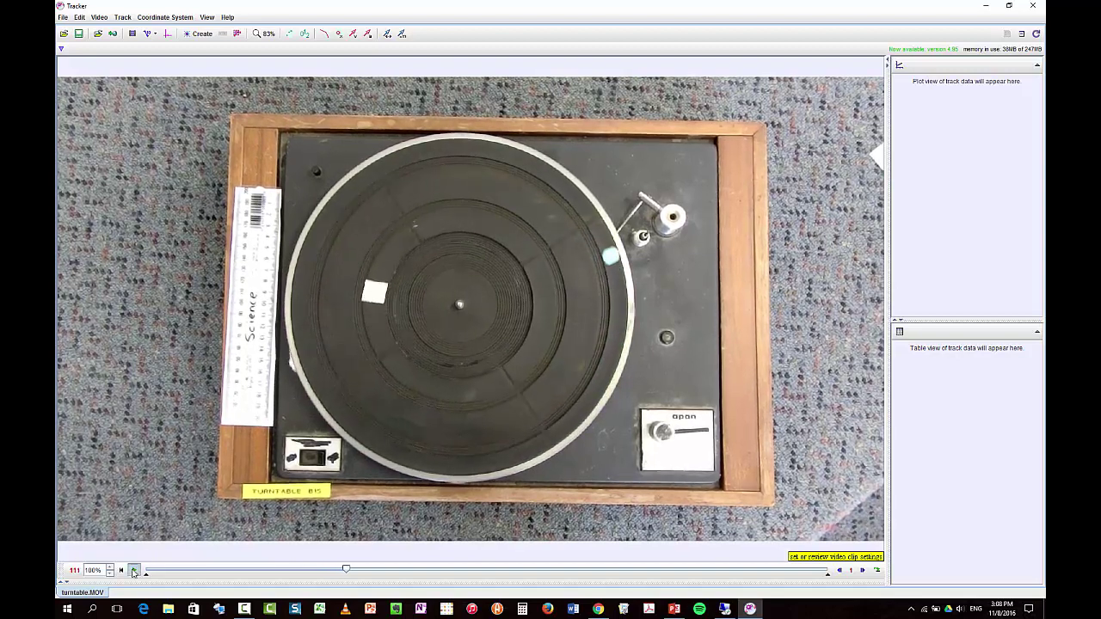
click(134, 570)
click(121, 570)
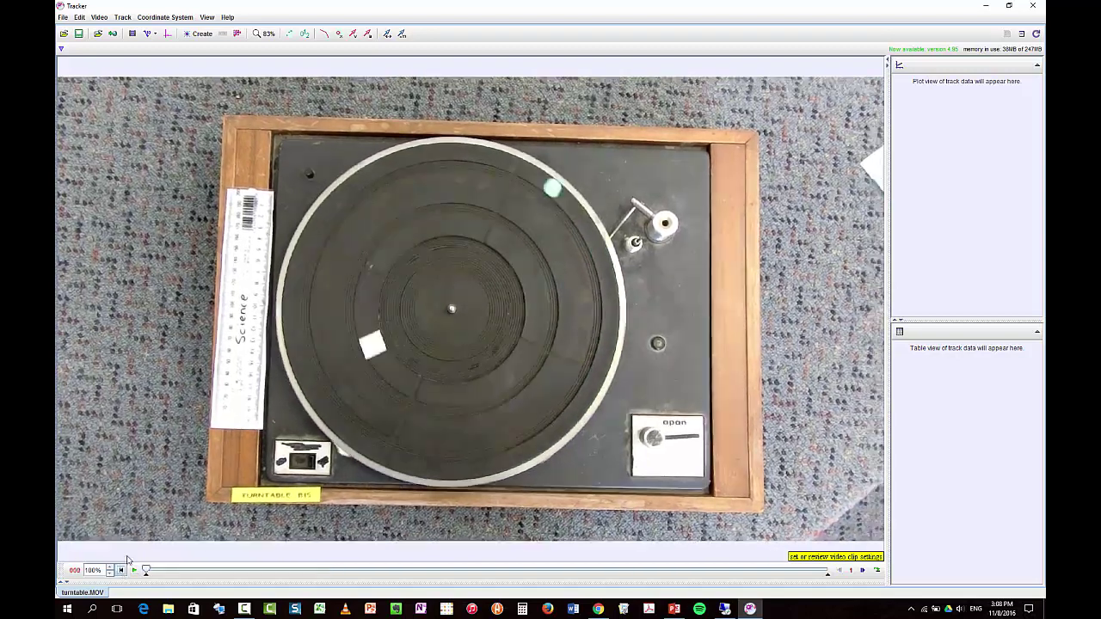
- Create a point mass track, mass A, and close its floating track control panel
click(199, 33)
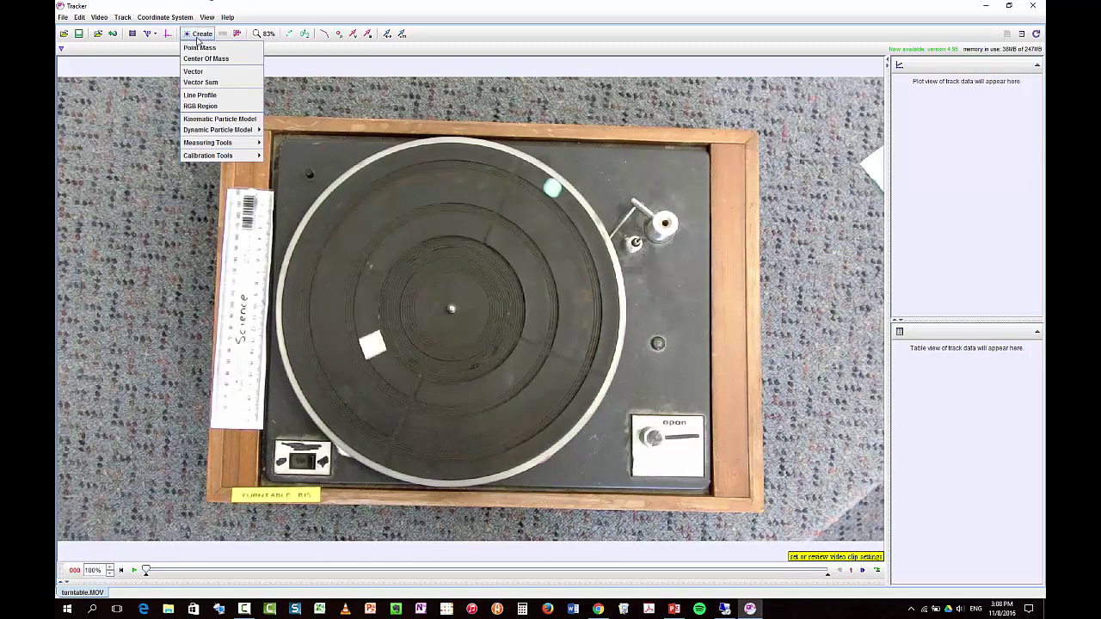
click(200, 47)
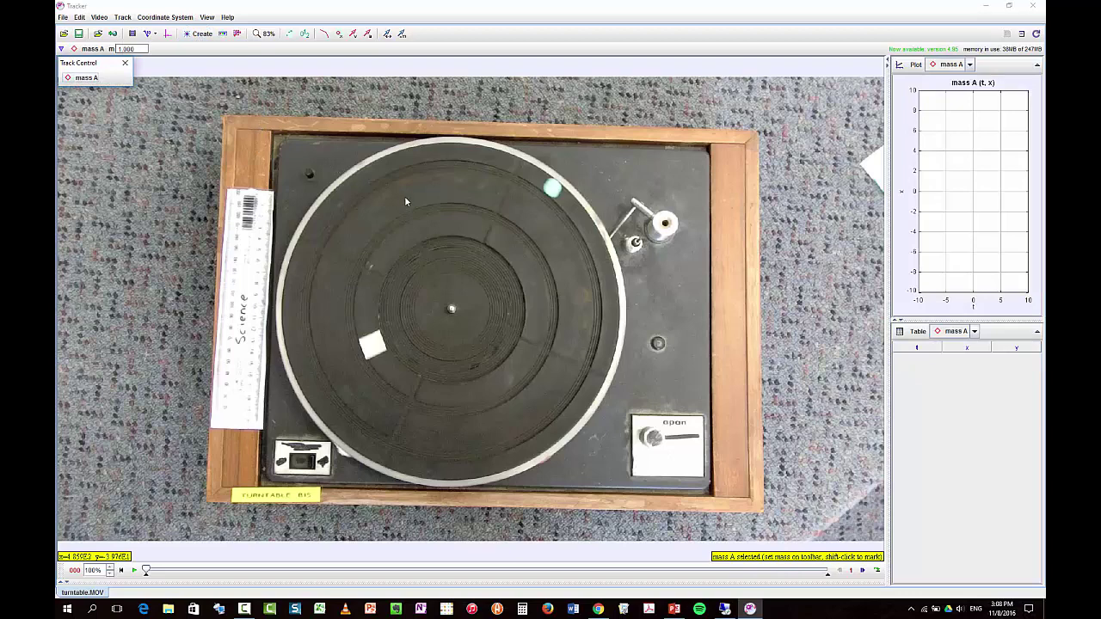
click(125, 63)
- Set the clip step size to 10 frames in Clip Settings
click(132, 34)
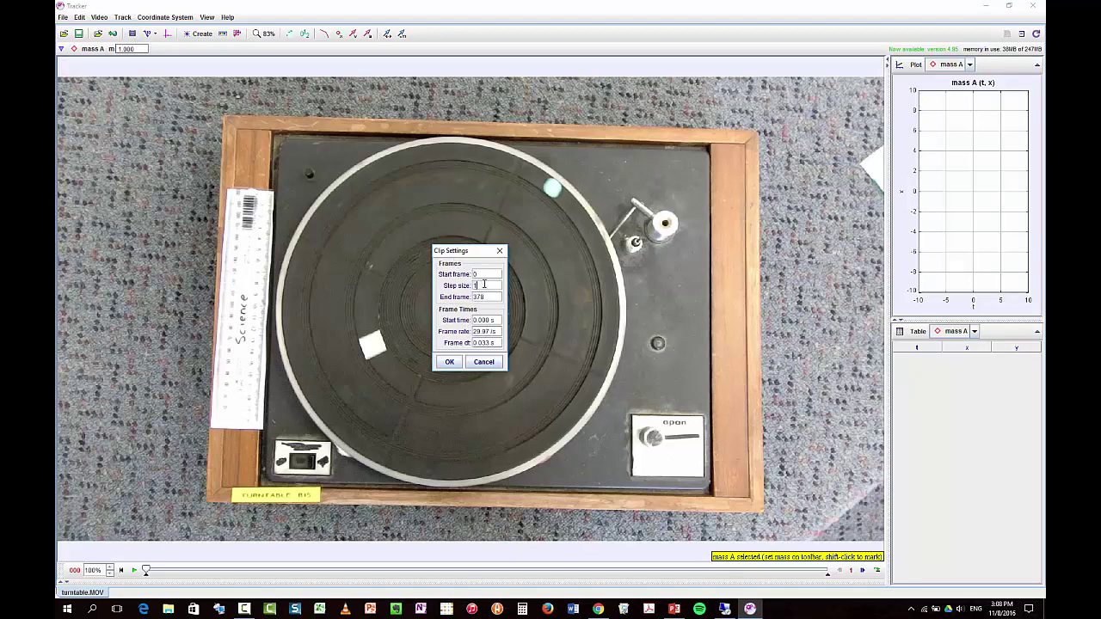
text(0)
click(450, 362)
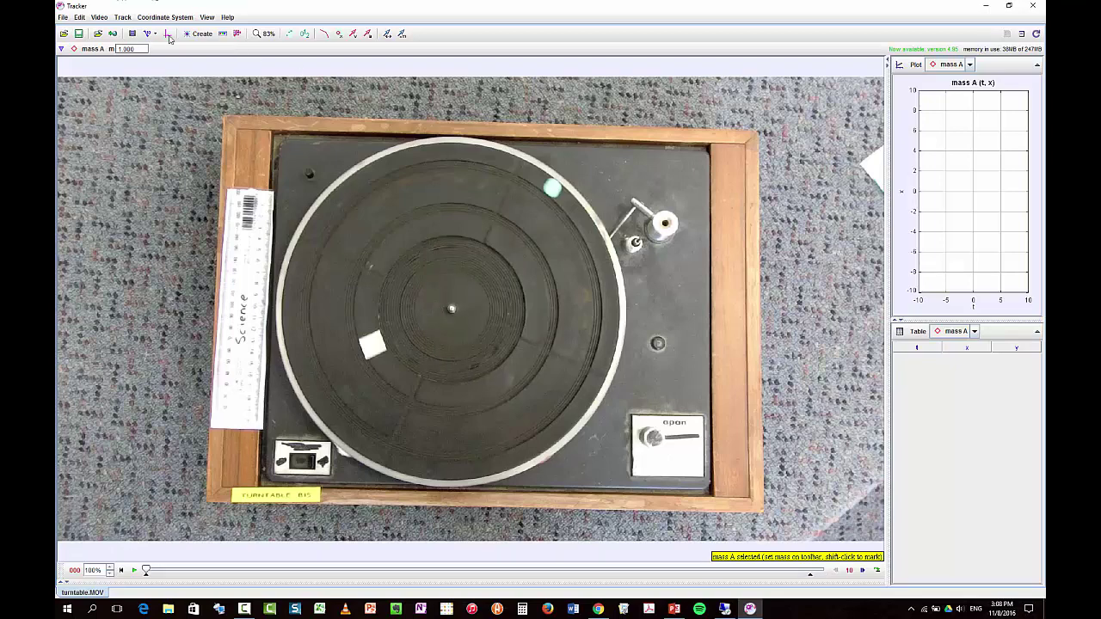
- Create point mass mass B and autotrack the turntable centre from frame 0 through 370
click(198, 34)
click(202, 47)
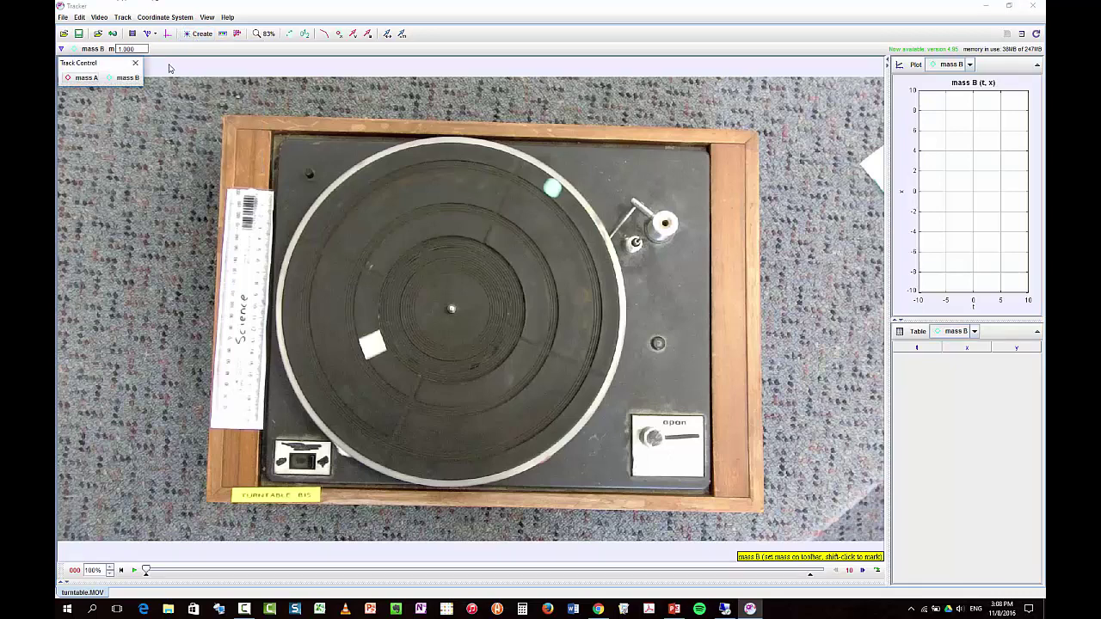
click(123, 82)
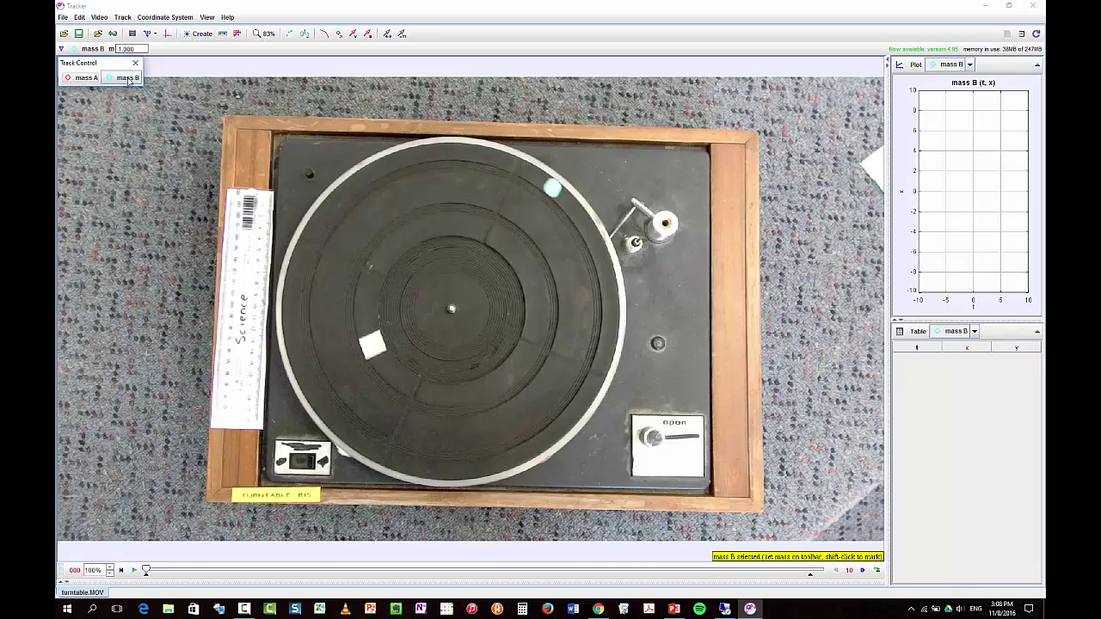
click(86, 77)
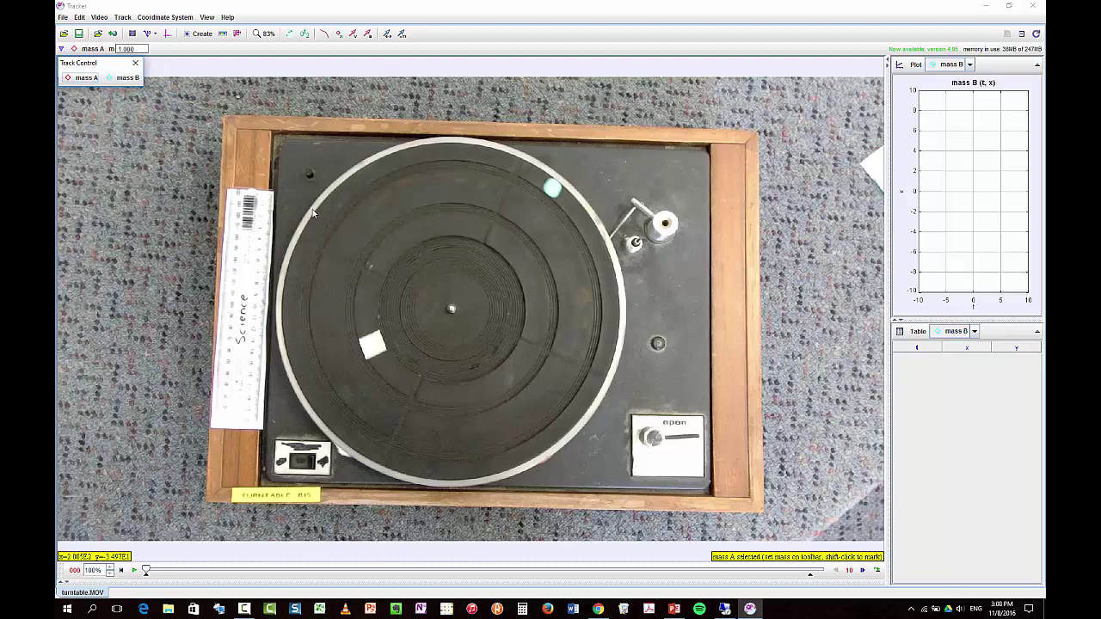
key(shift)
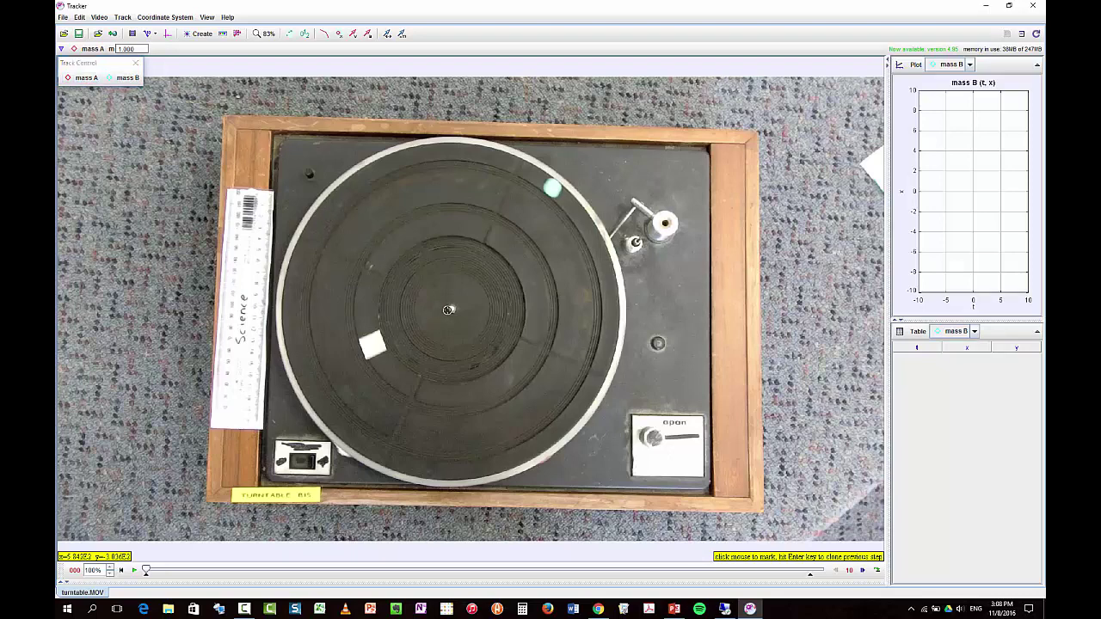
ctrl+shift+click(450, 308)
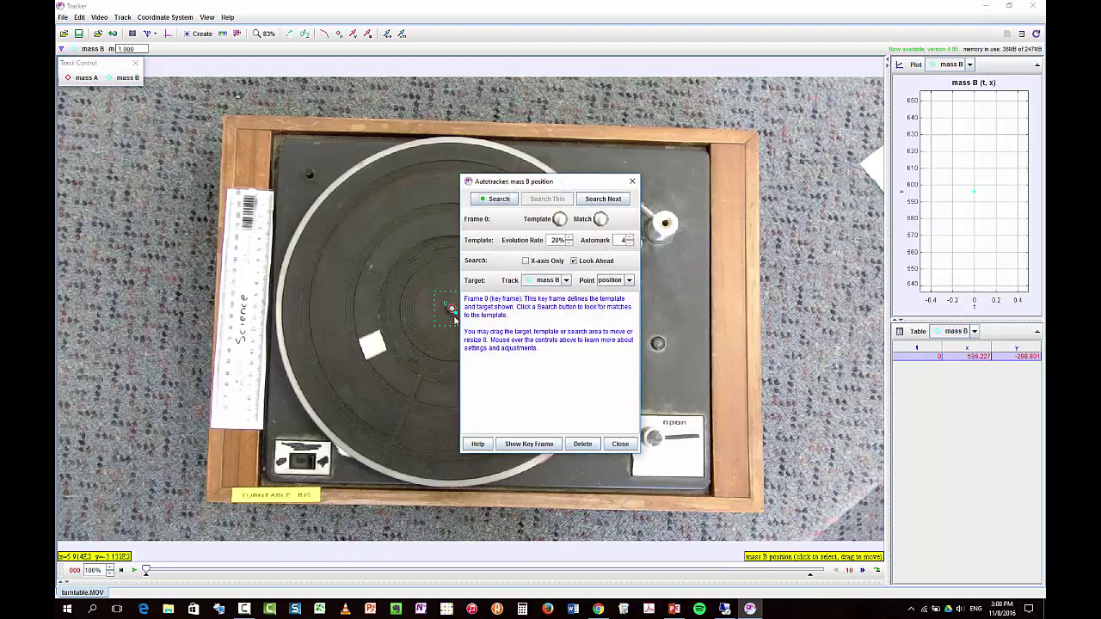
click(499, 200)
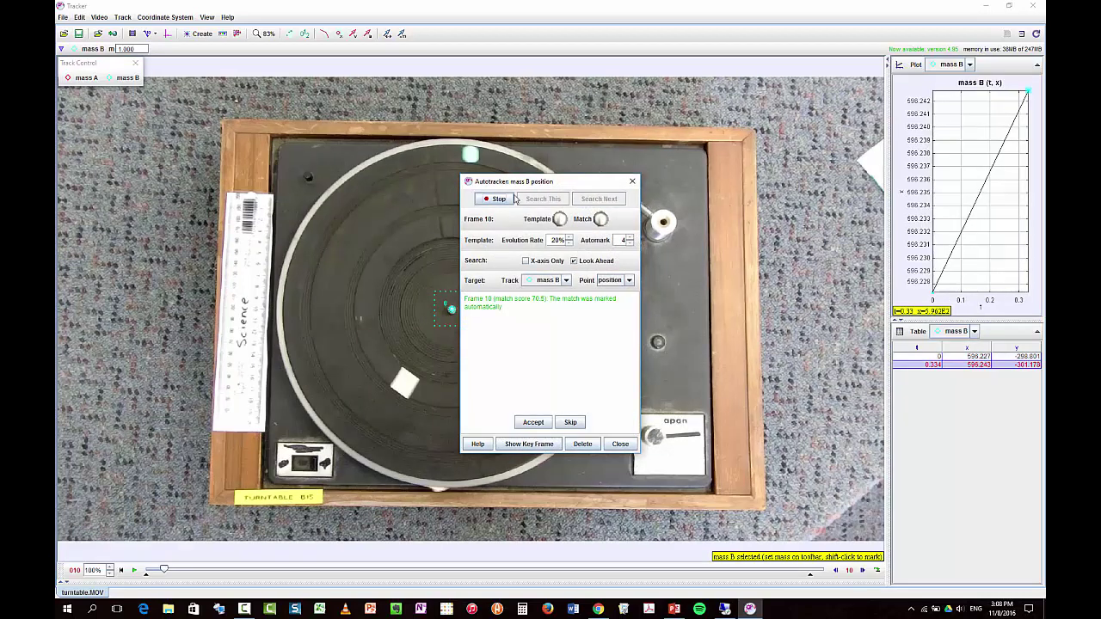
drag(525, 183, 665, 129)
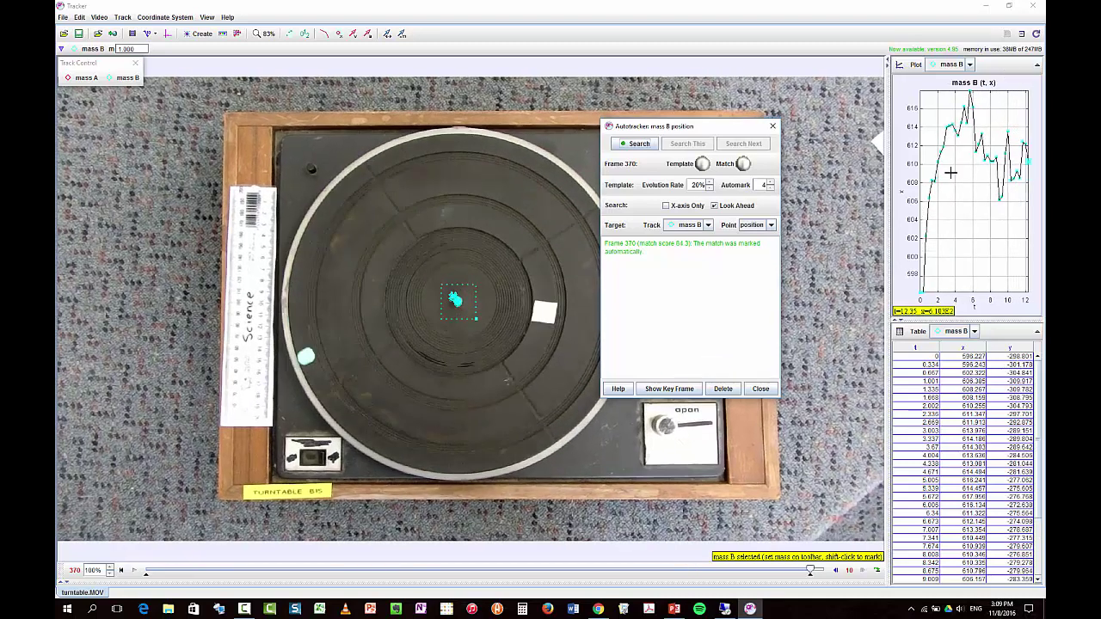
- Set the coordinate system's reference frame to mass A
drag(746, 130, 808, 108)
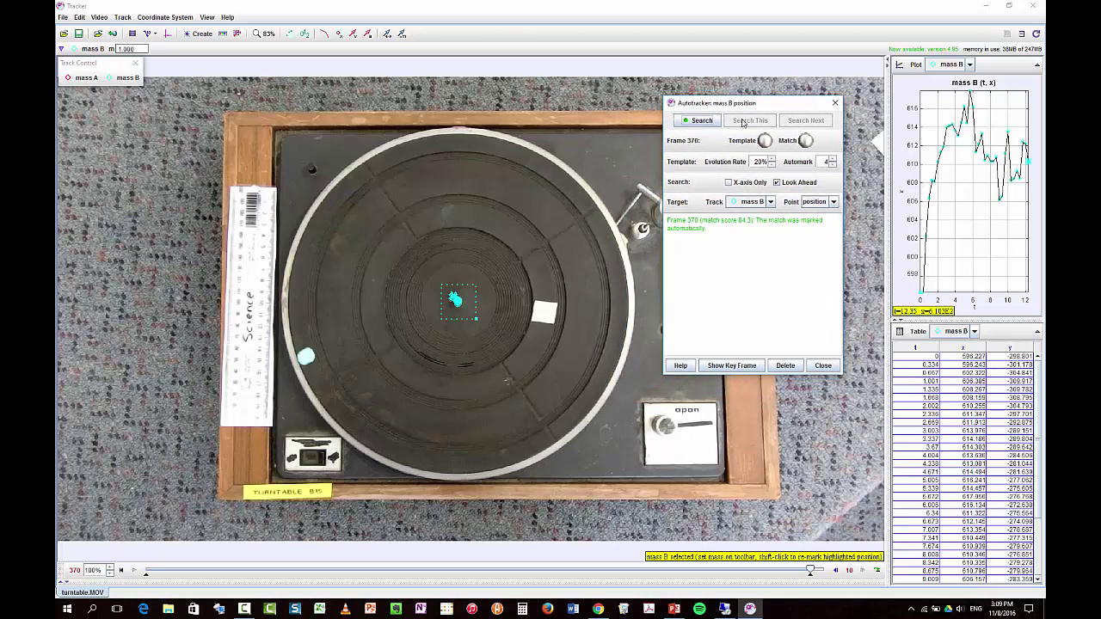
click(152, 19)
mouse_move(173, 90)
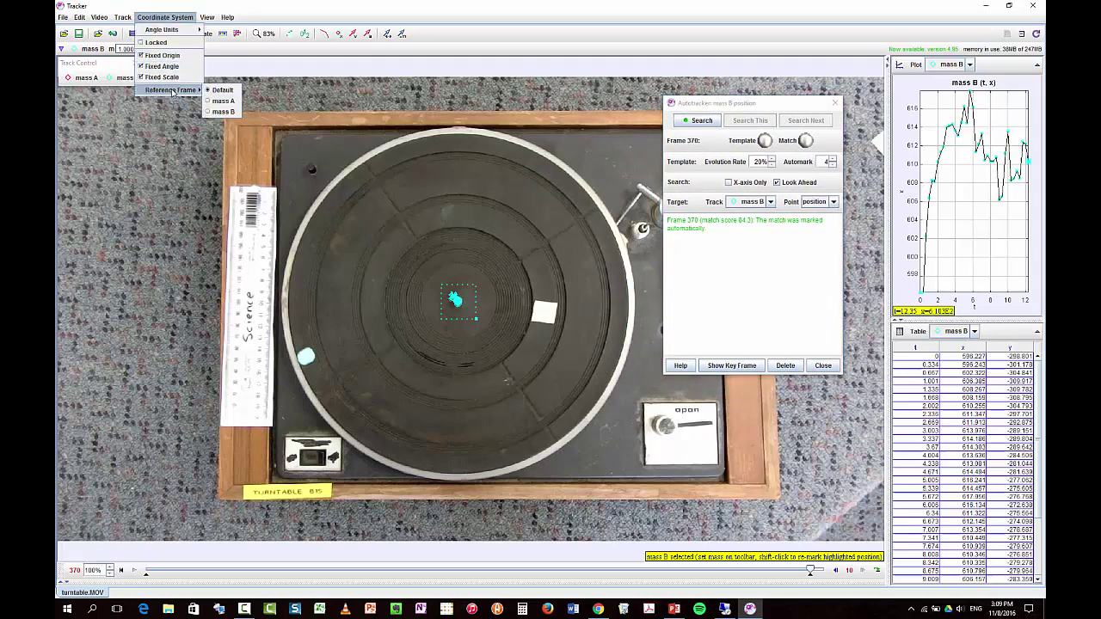
click(224, 102)
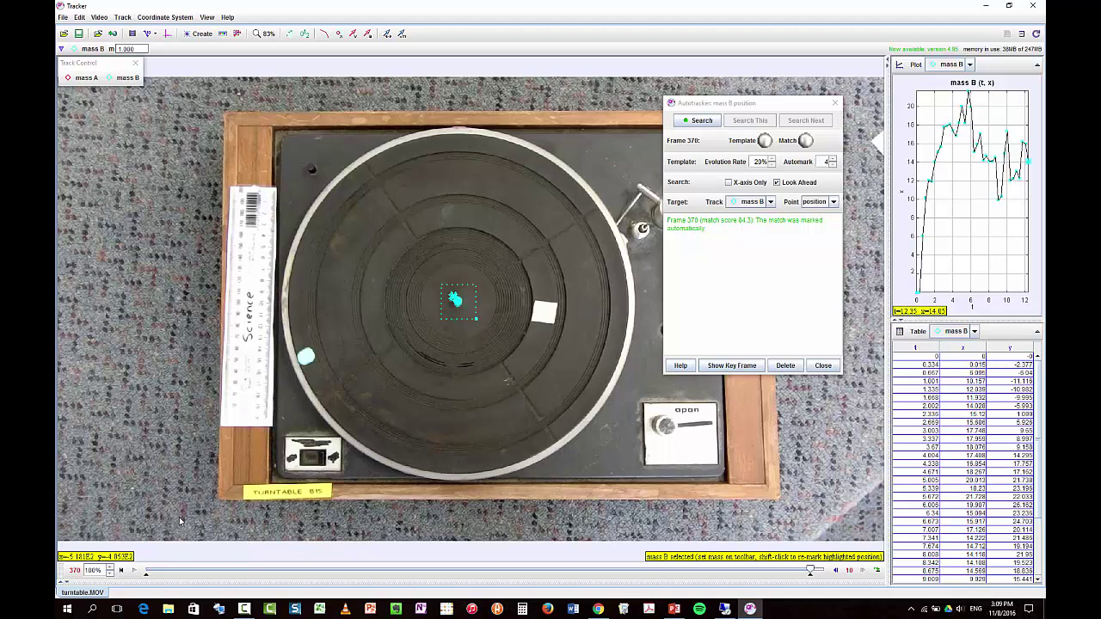
- Step through the tracked frames, show the coordinate axes, and return to frame 0
click(122, 572)
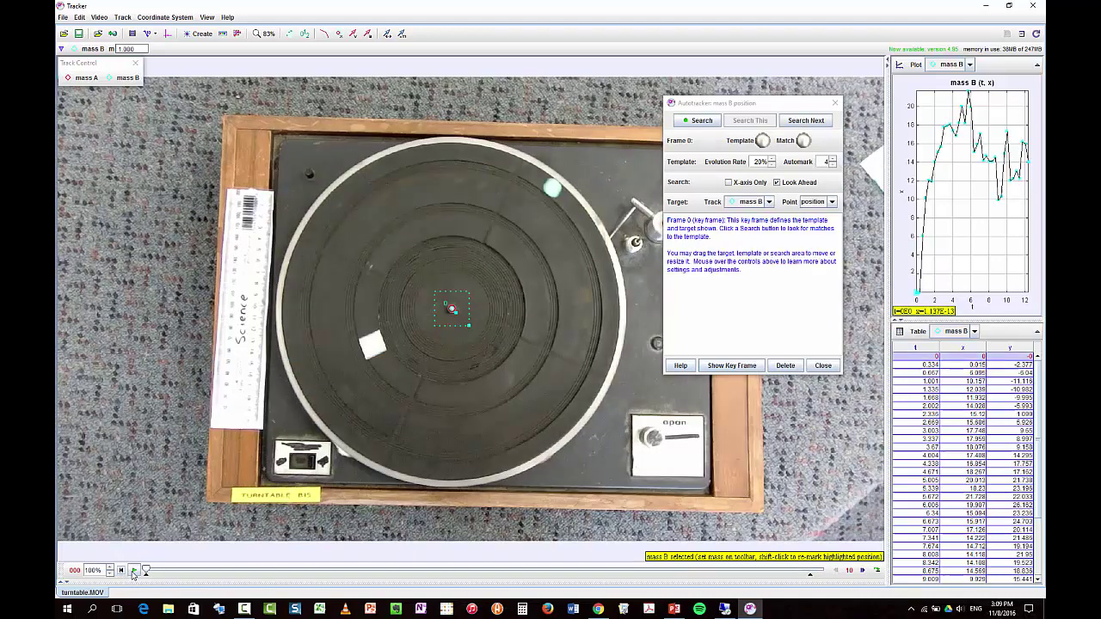
click(133, 572)
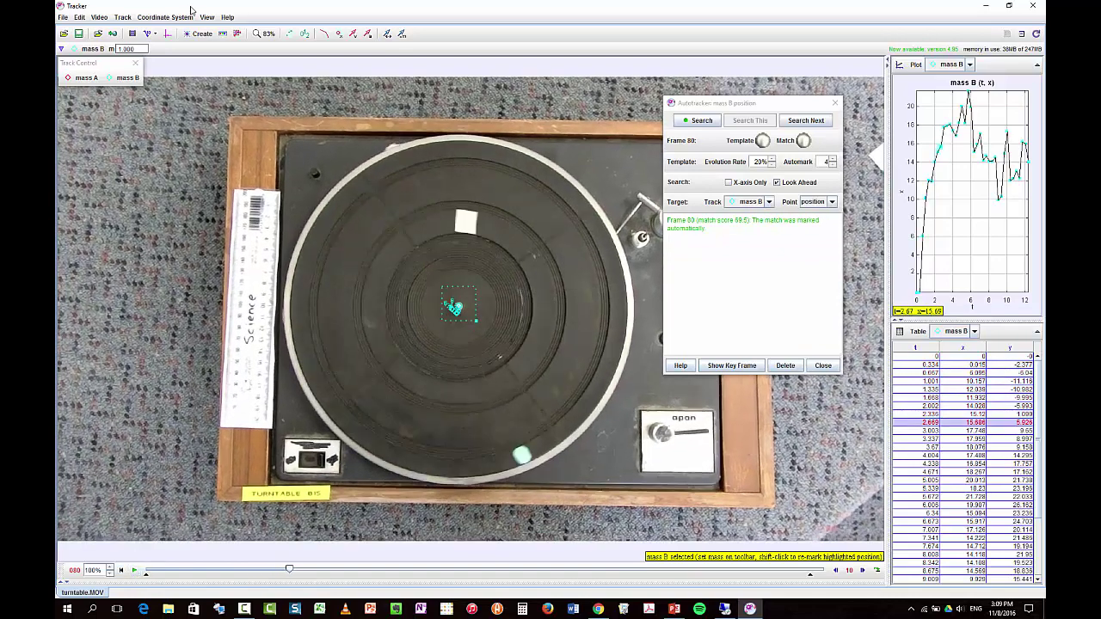
click(169, 33)
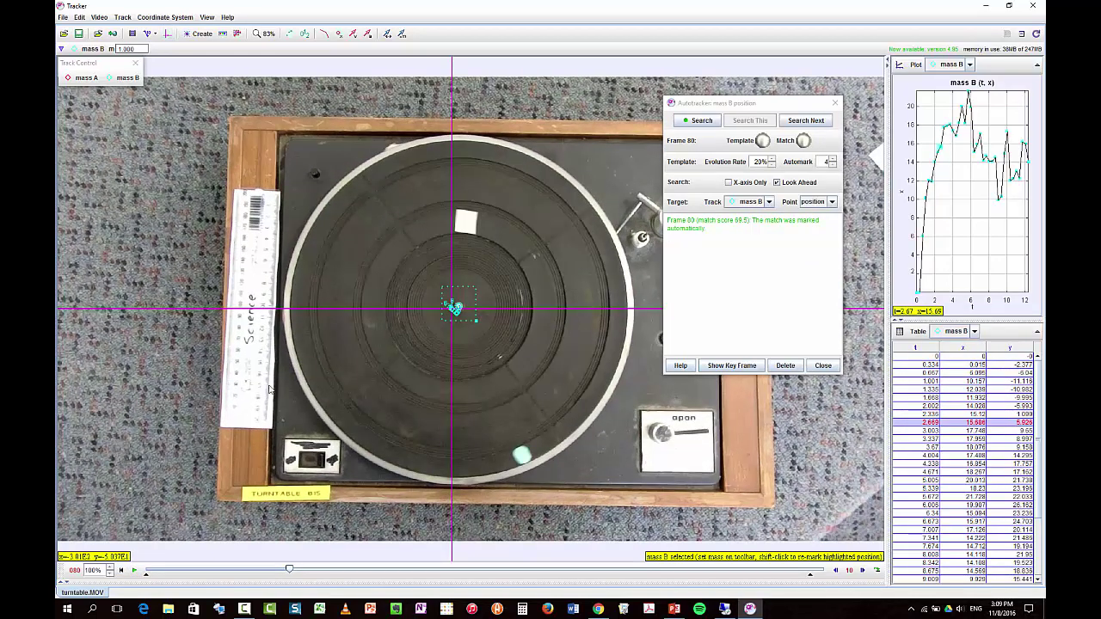
click(122, 572)
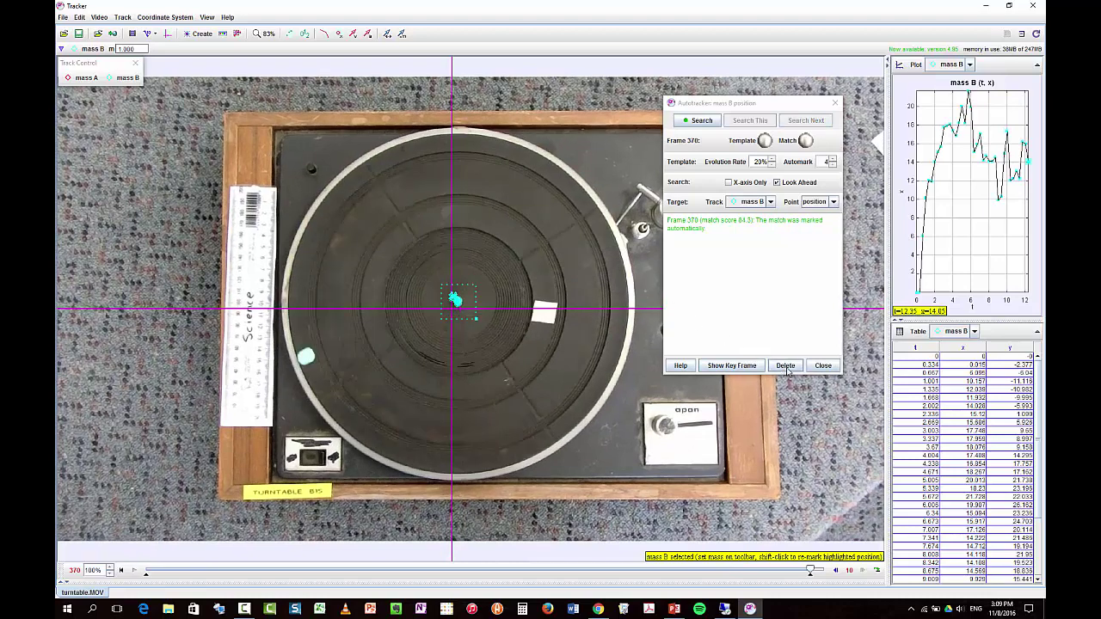
- Switch the reference frame to mass B, play the clip to check it, and rewind to frame 0
click(160, 18)
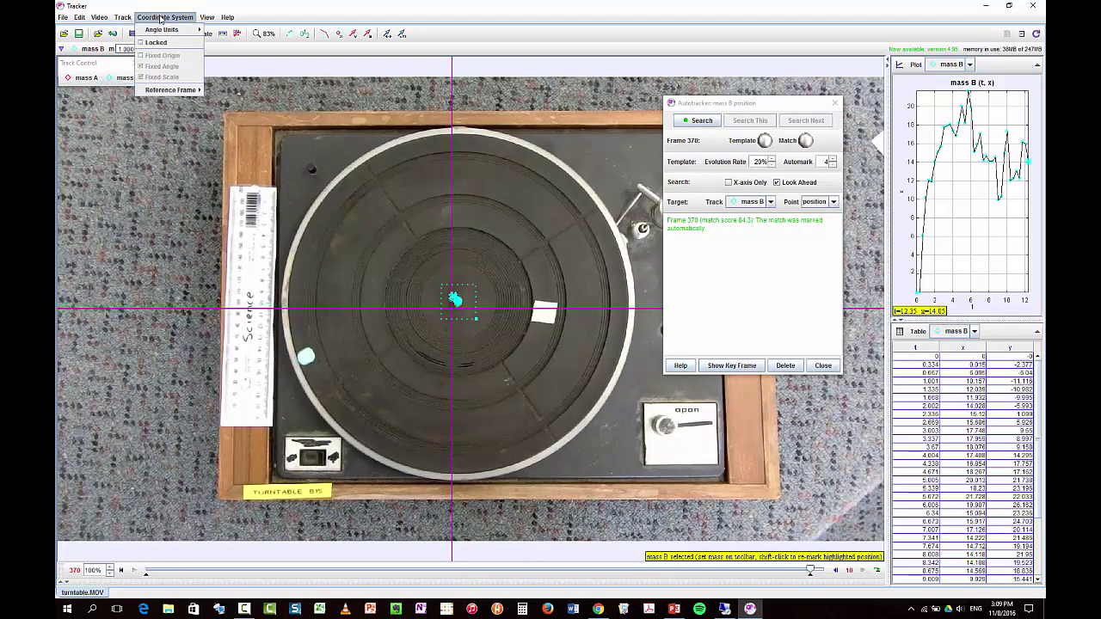
mouse_move(172, 91)
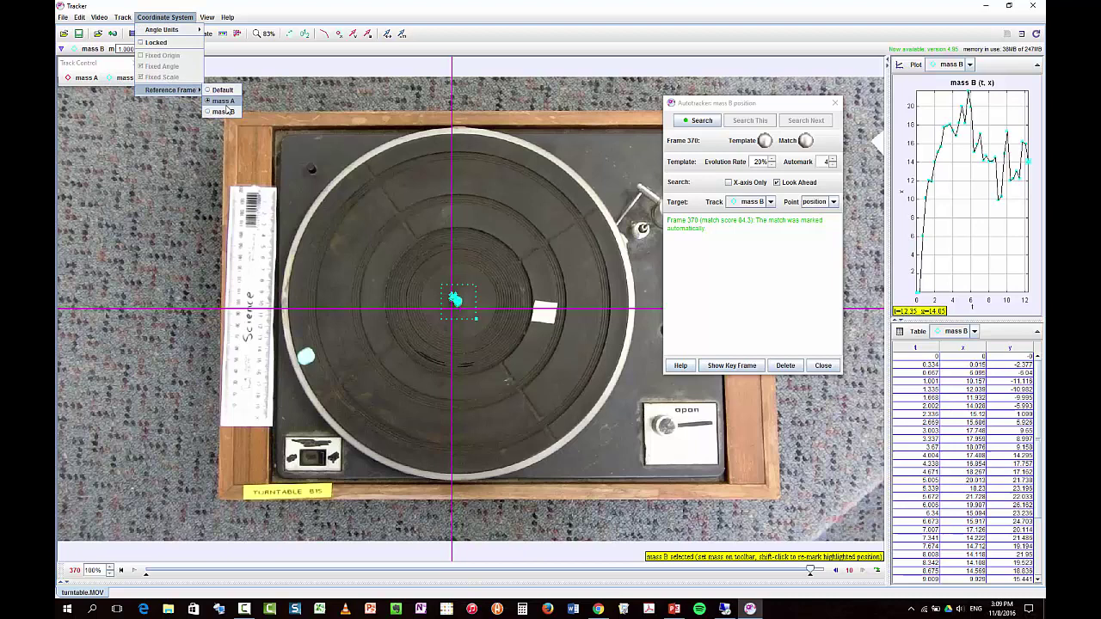
click(226, 116)
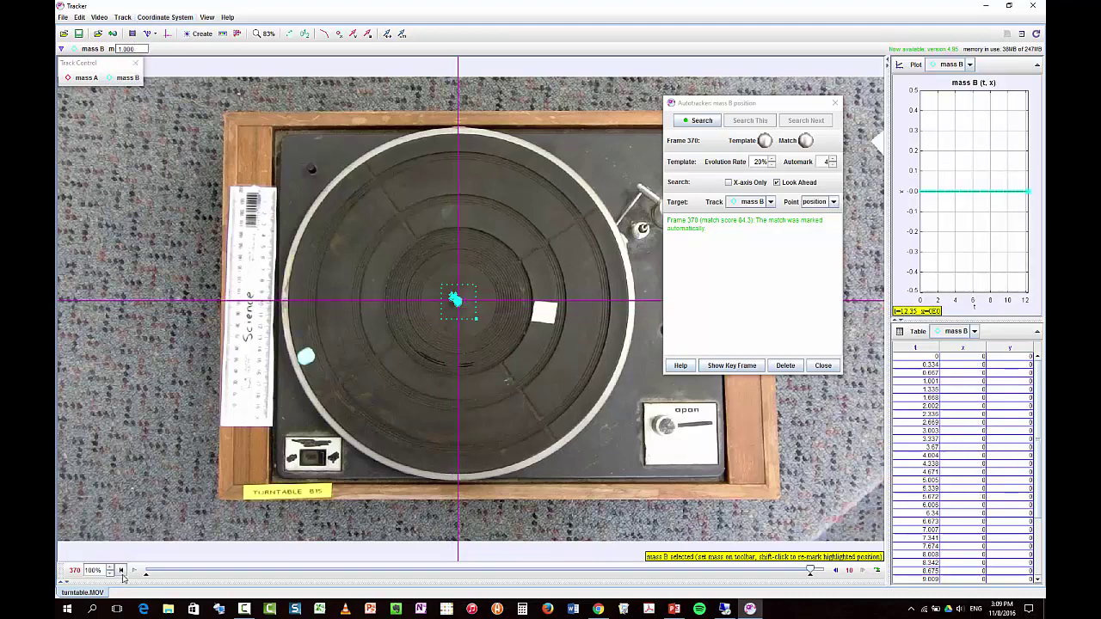
click(121, 572)
click(134, 571)
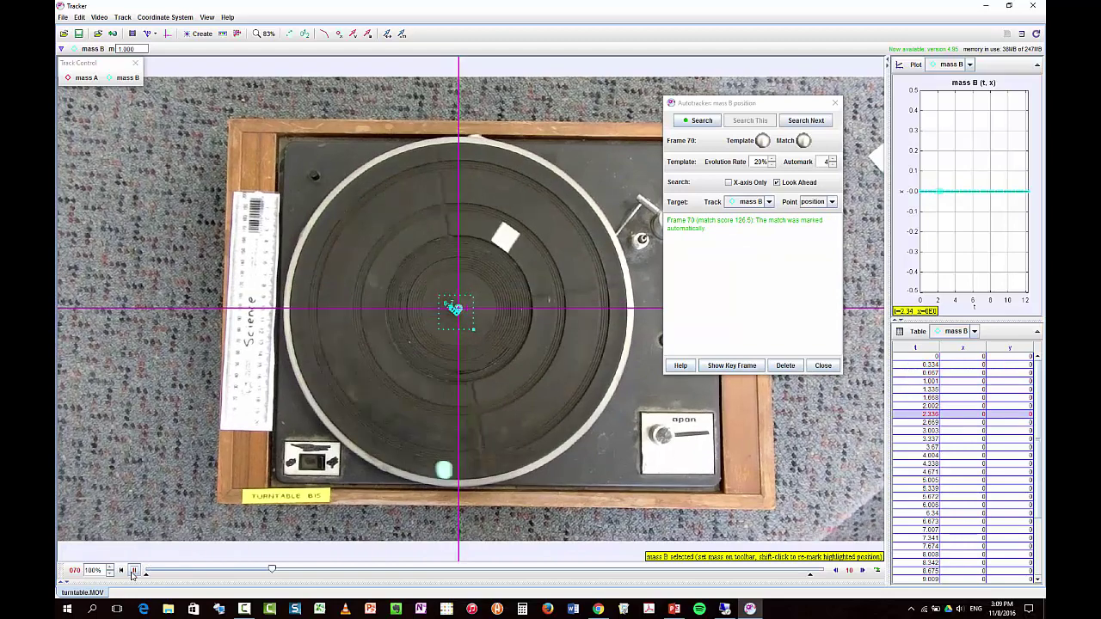
click(133, 571)
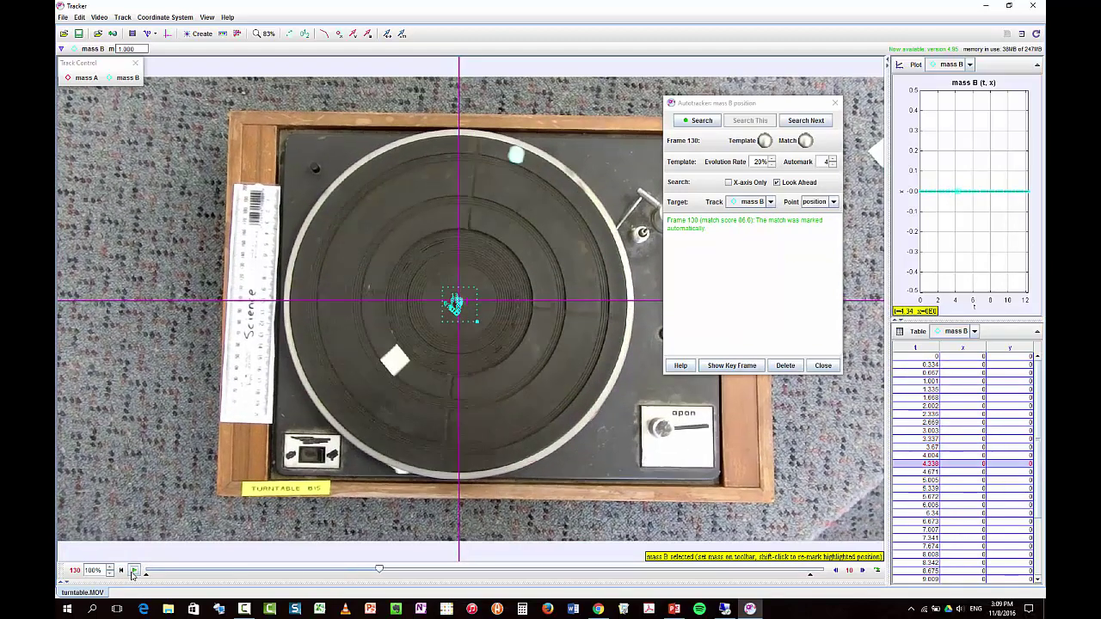
click(122, 571)
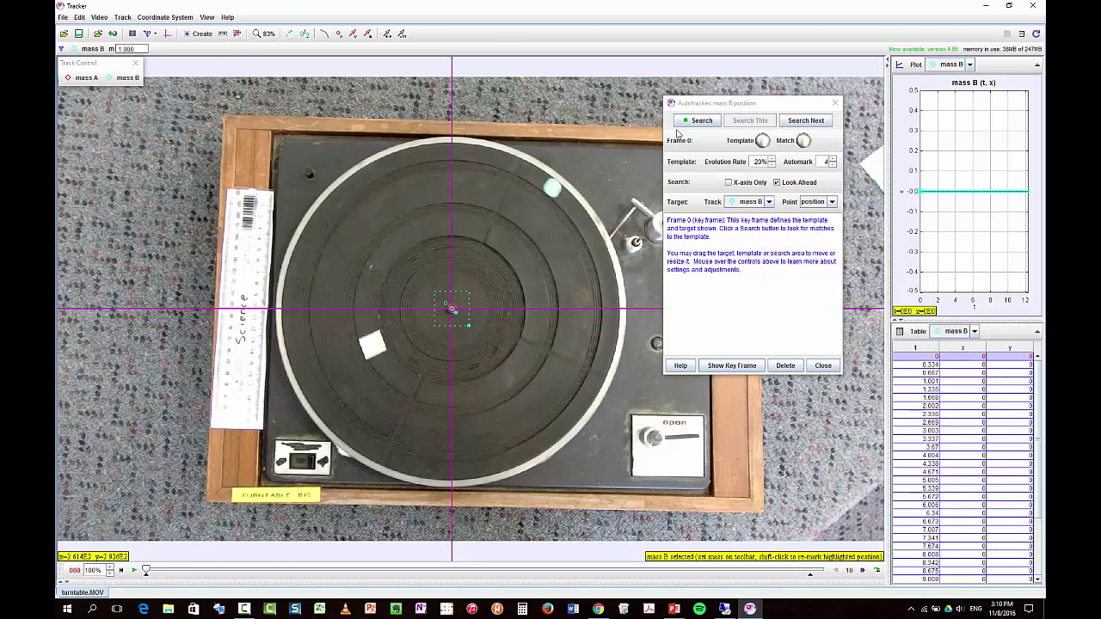
- Autotrack mass A's position from a key frame on the pale rim ball, reaching about frame 80
drag(717, 107, 758, 72)
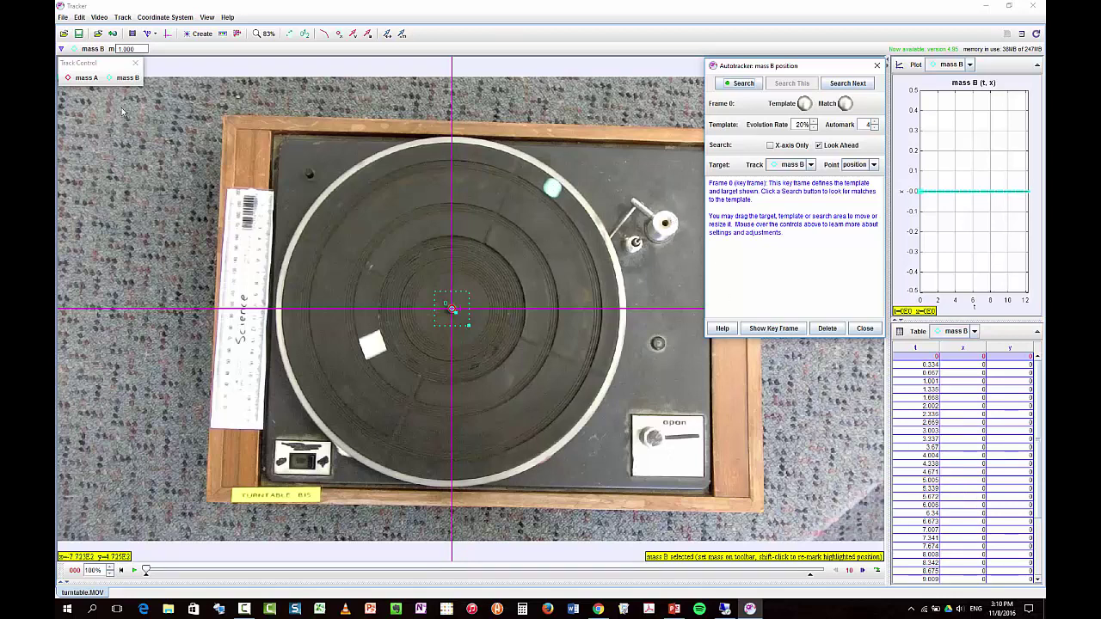
click(79, 78)
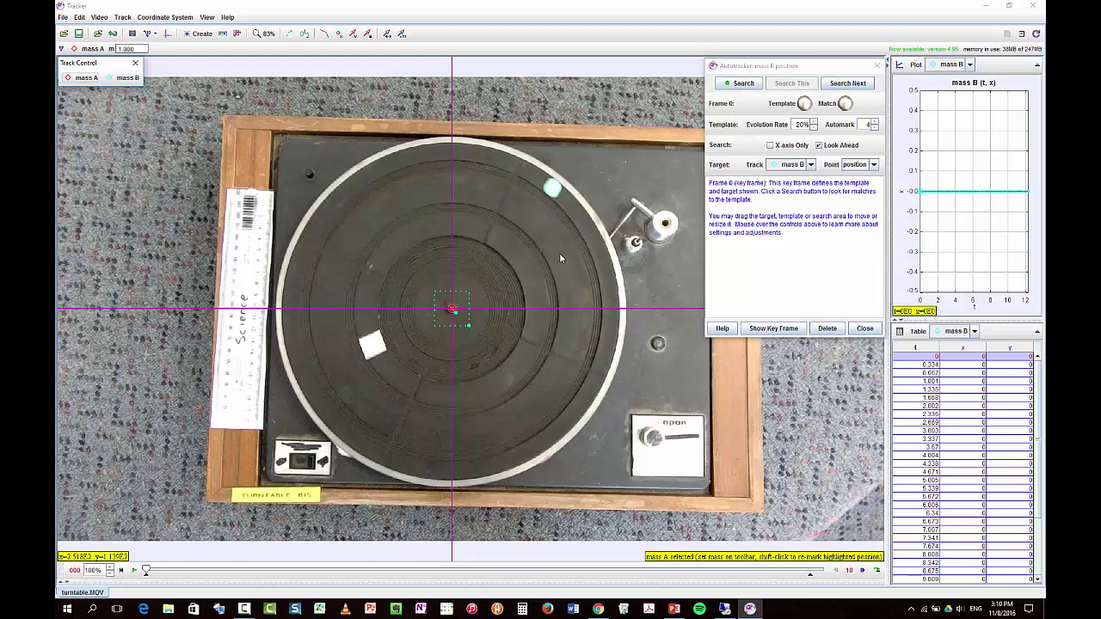
click(810, 165)
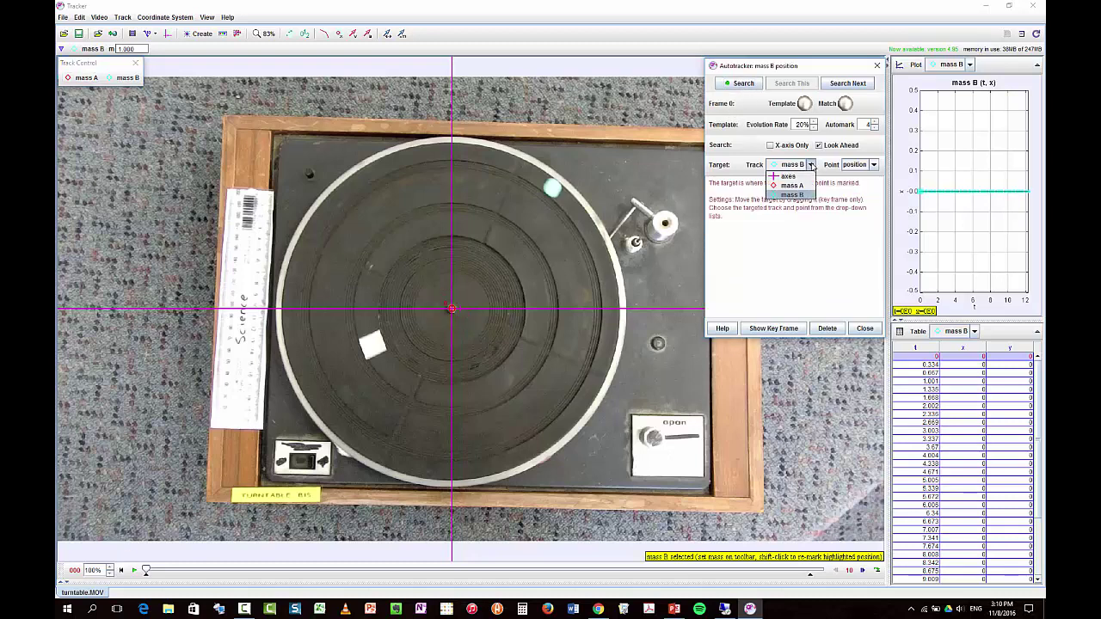
click(794, 185)
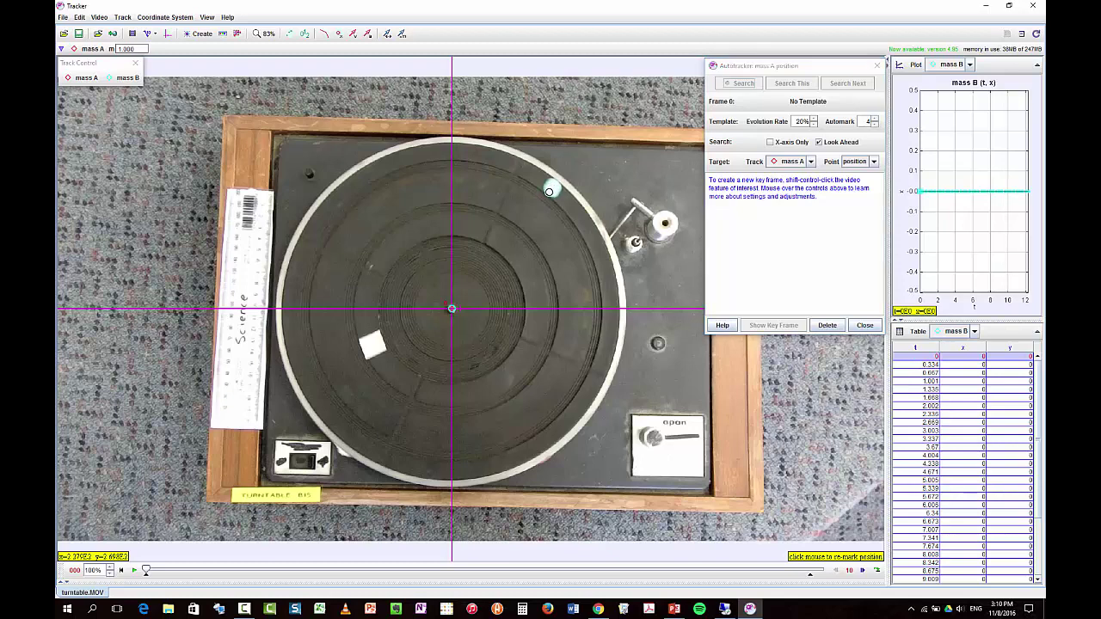
ctrl+shift+click(549, 191)
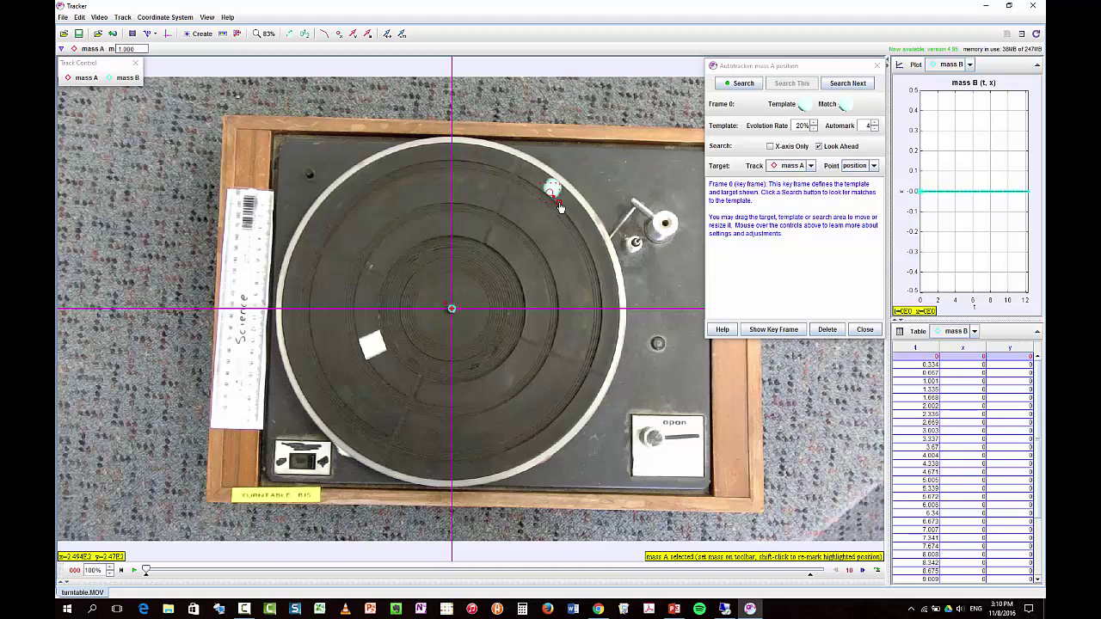
click(875, 166)
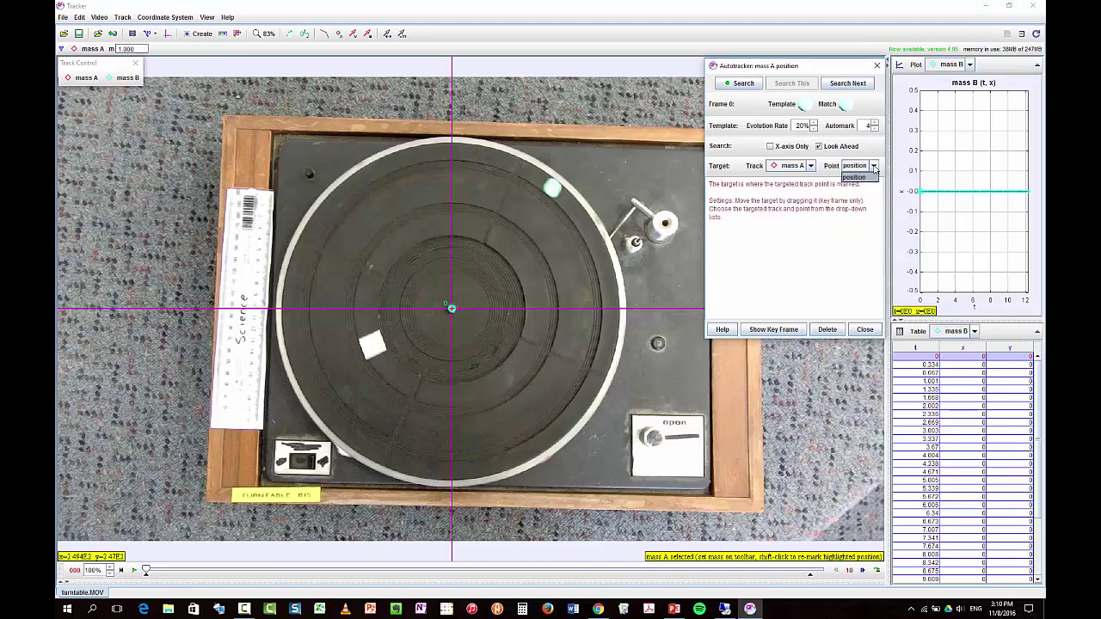
click(874, 168)
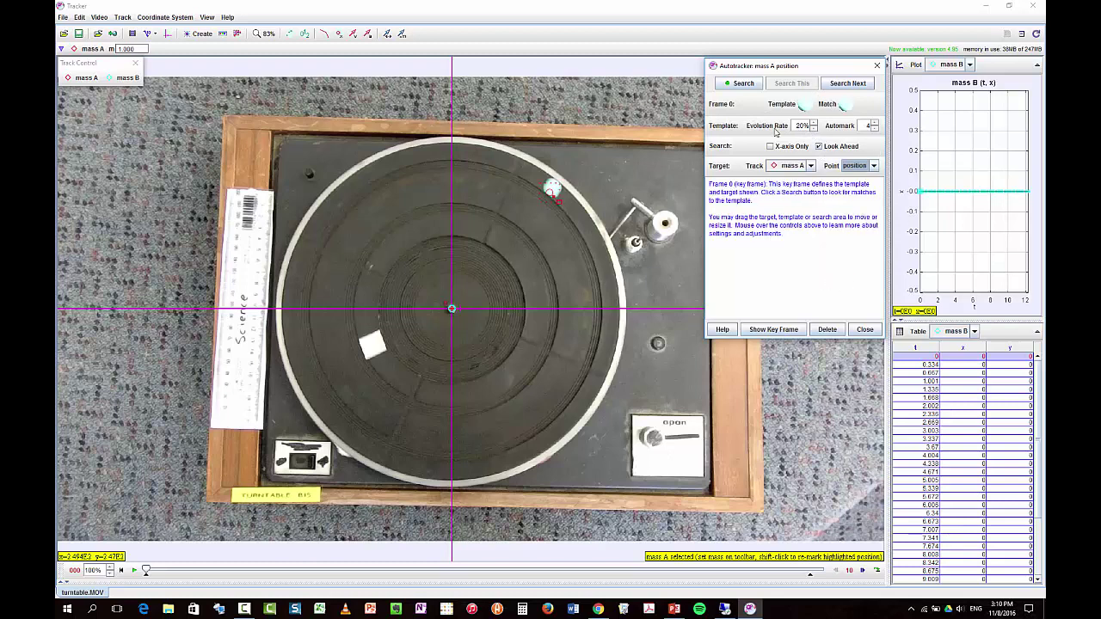
click(739, 84)
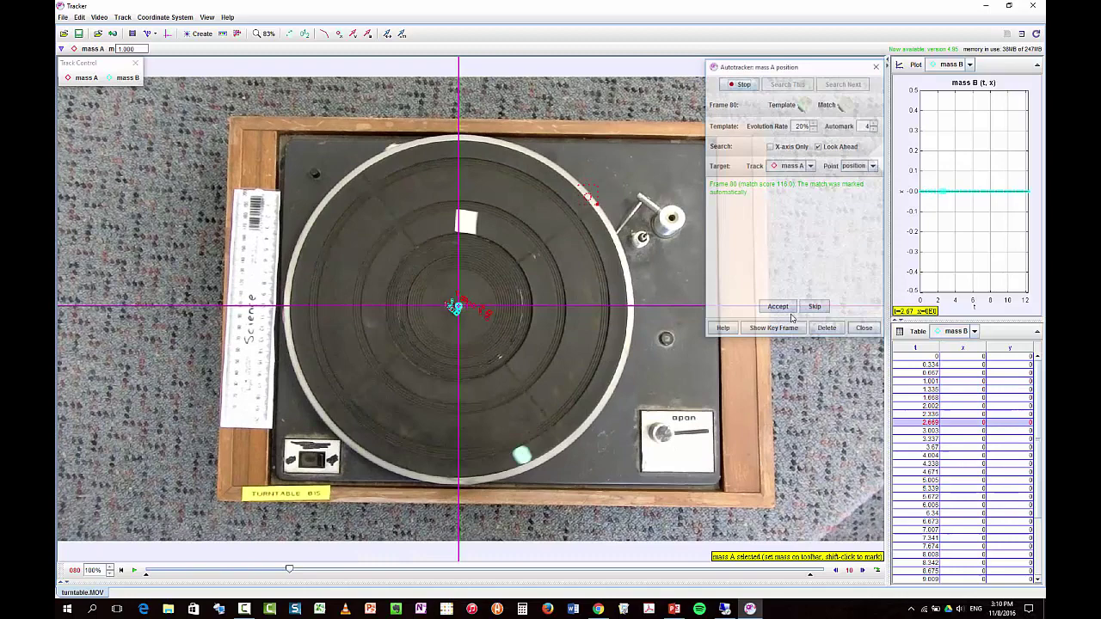
- Clear all of mass A's marked steps to re-mark the ball by hand
click(85, 78)
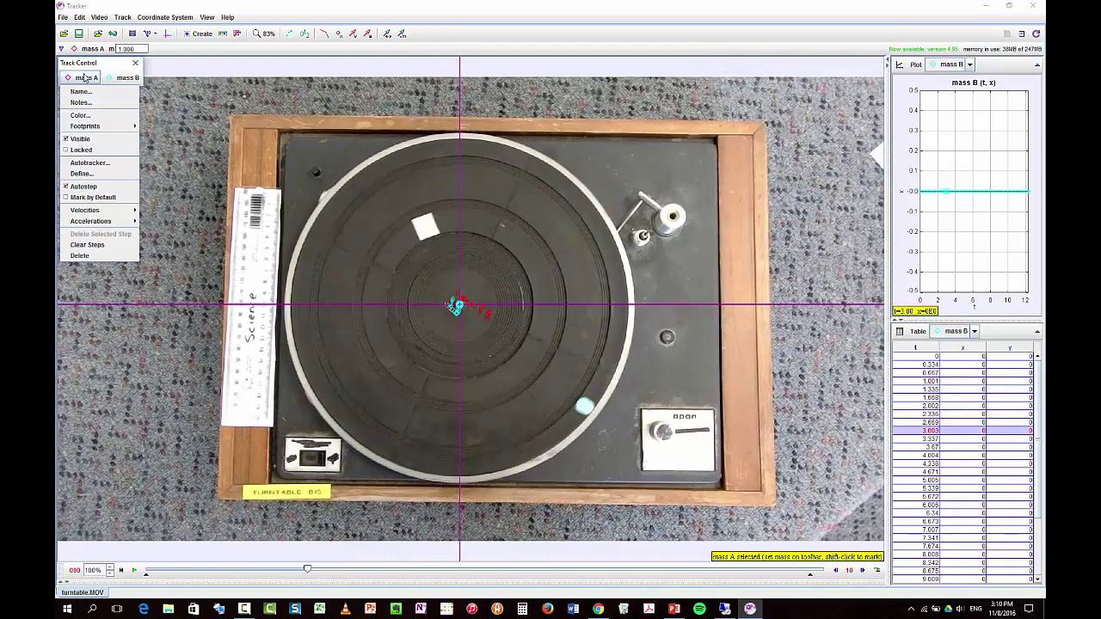
click(87, 245)
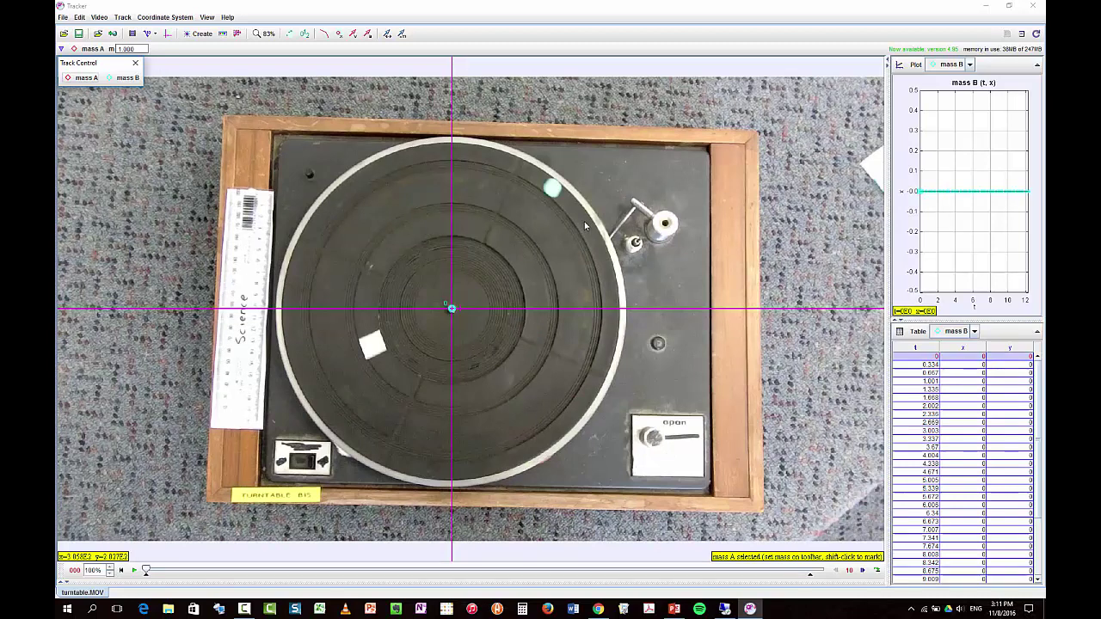
key(shift)
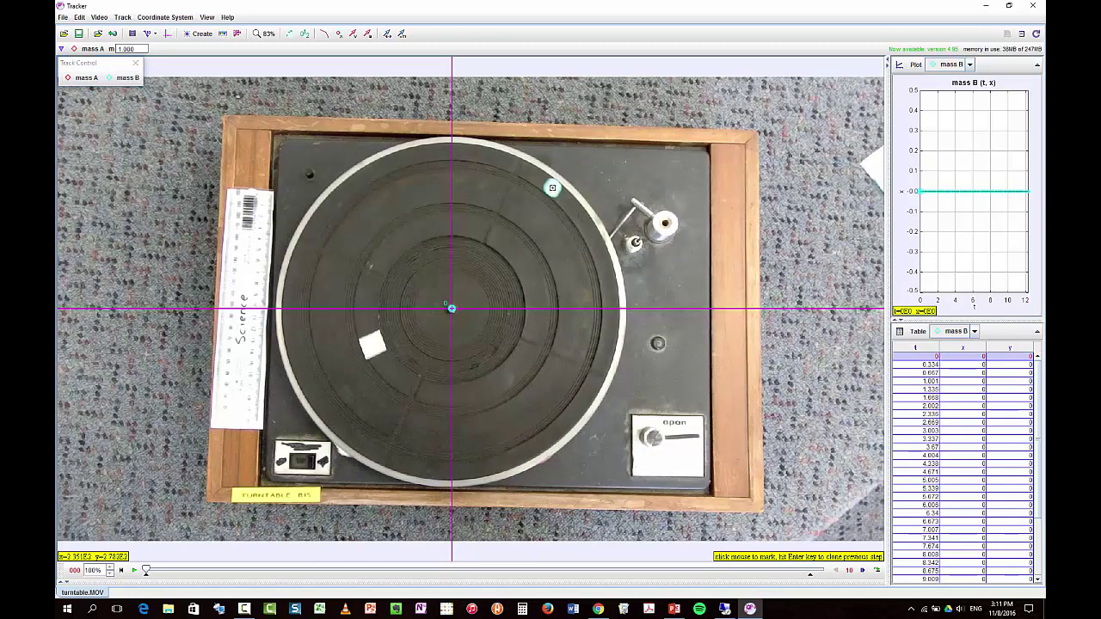
- Hand-mark the rim ball in every step around the turntable rim through the final step 37
shift+click(553, 189)
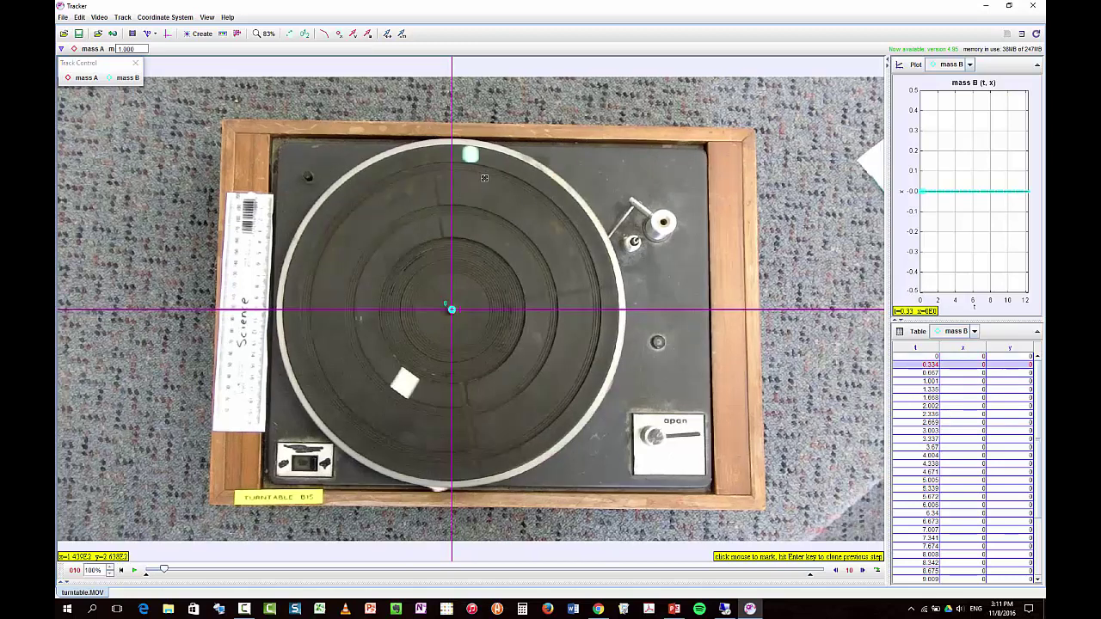
shift+click(469, 155)
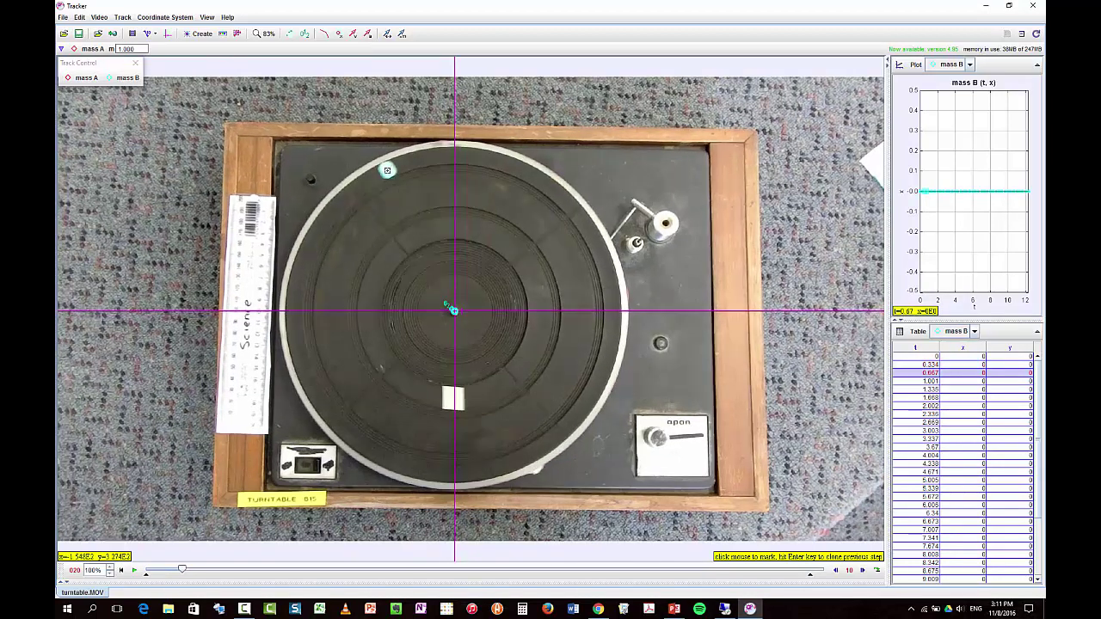
shift+click(388, 168)
shift+click(295, 307)
shift+click(315, 388)
shift+click(364, 442)
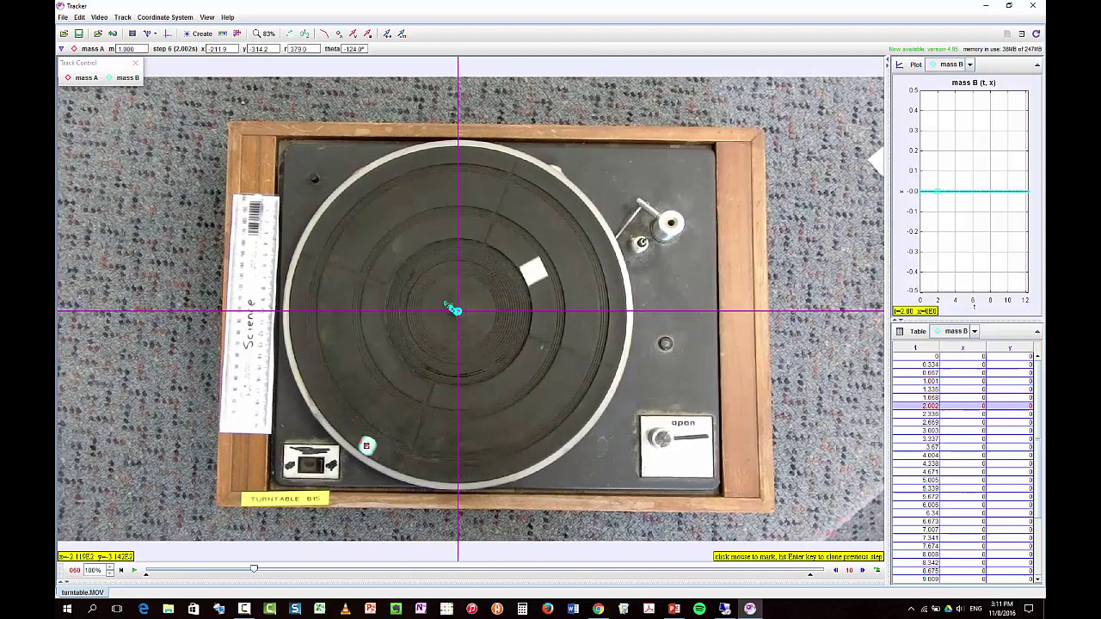
shift+click(443, 470)
shift+click(526, 454)
shift+click(584, 401)
shift+click(614, 337)
shift+click(605, 258)
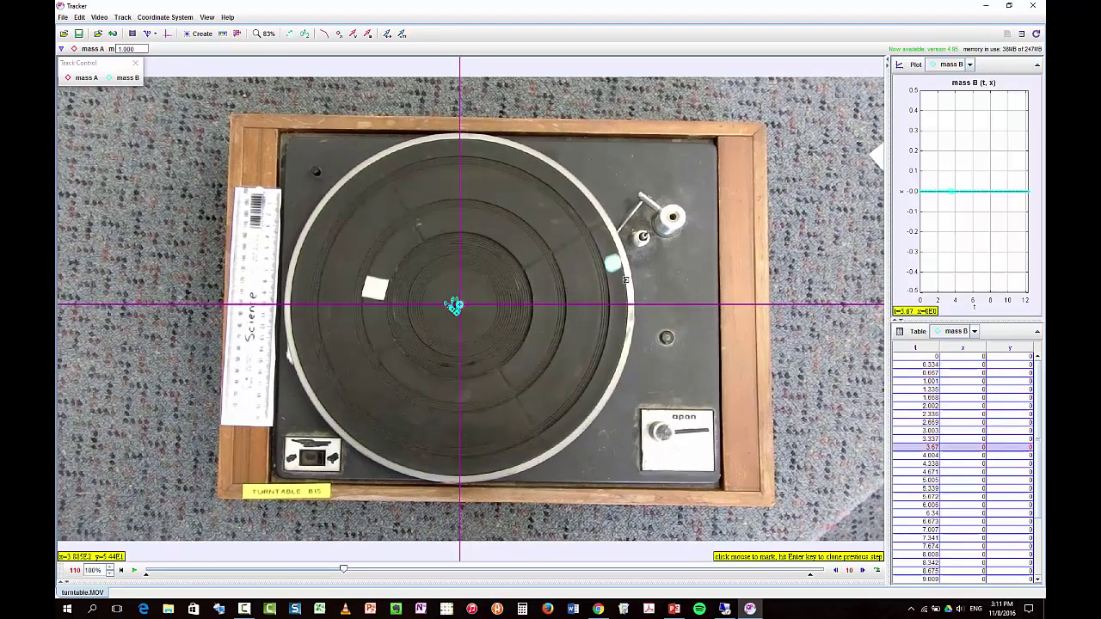
shift+click(577, 198)
shift+click(515, 154)
shift+click(445, 144)
shift+click(378, 165)
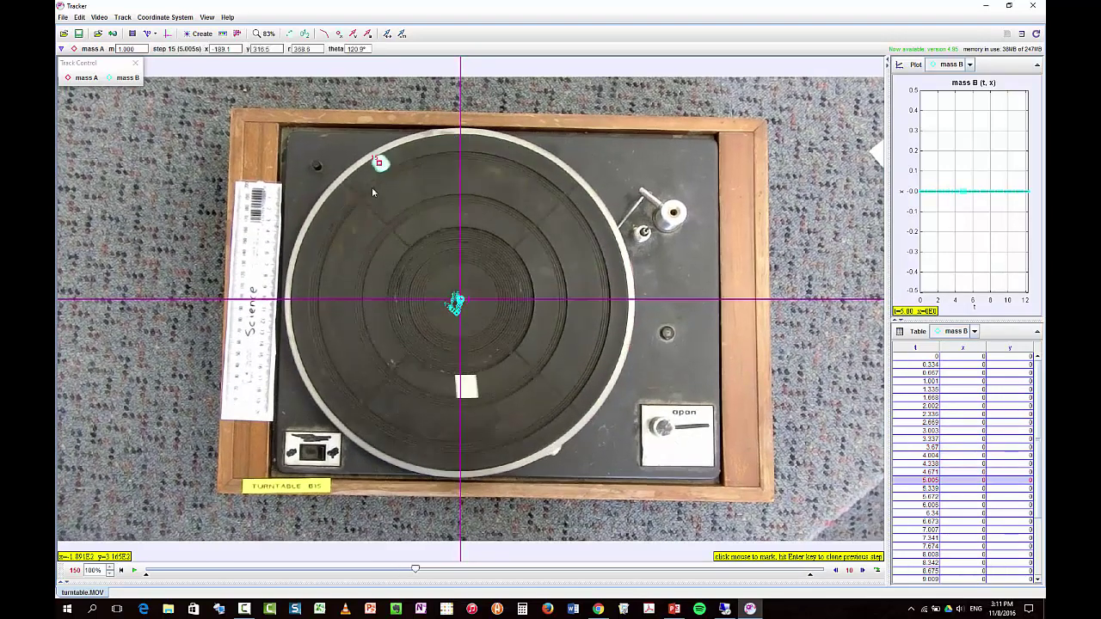
shift+click(327, 208)
shift+click(305, 262)
shift+click(300, 329)
shift+click(327, 393)
shift+click(371, 436)
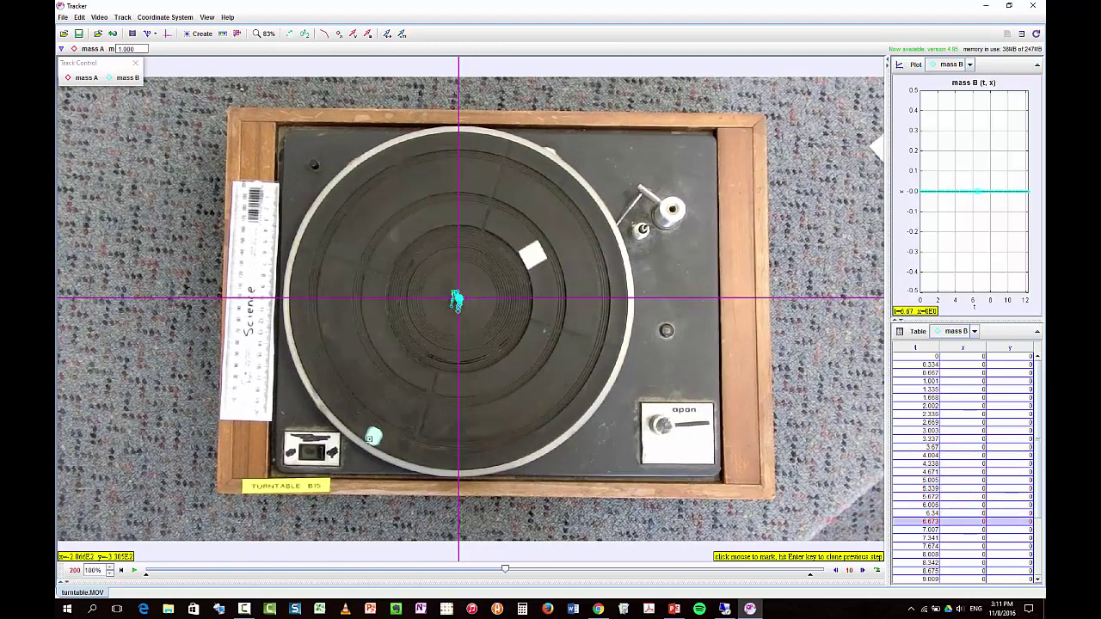
shift+click(432, 461)
shift+click(492, 457)
shift+click(550, 437)
shift+click(591, 390)
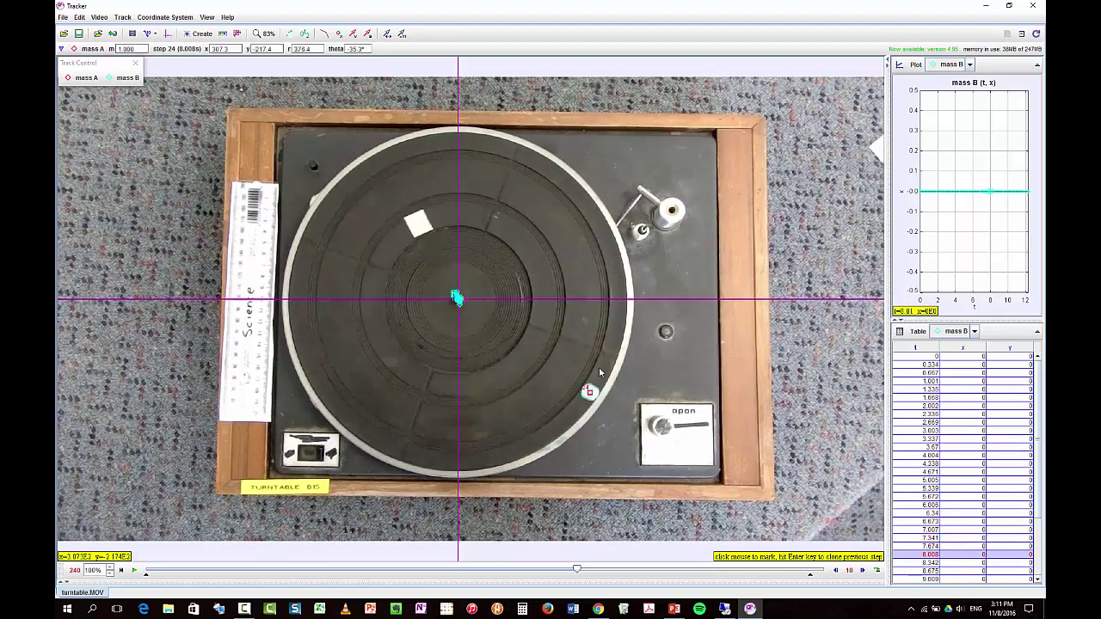
shift+click(616, 339)
shift+click(617, 281)
shift+click(603, 231)
shift+click(571, 188)
shift+click(519, 160)
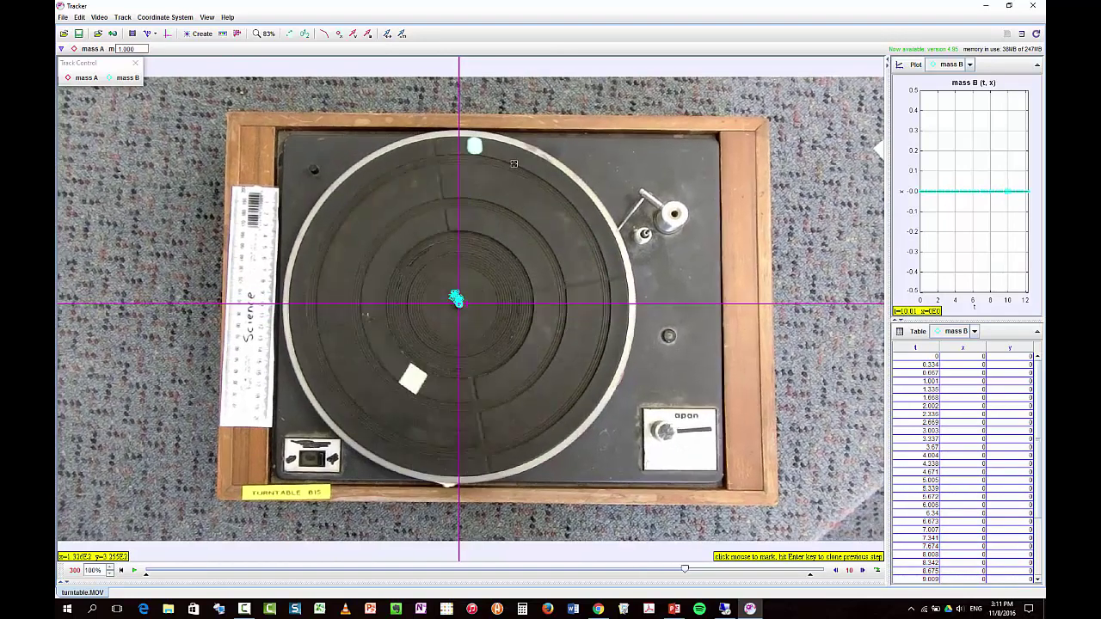
shift+click(474, 145)
shift+click(424, 149)
shift+click(375, 170)
shift+click(334, 200)
shift+click(313, 234)
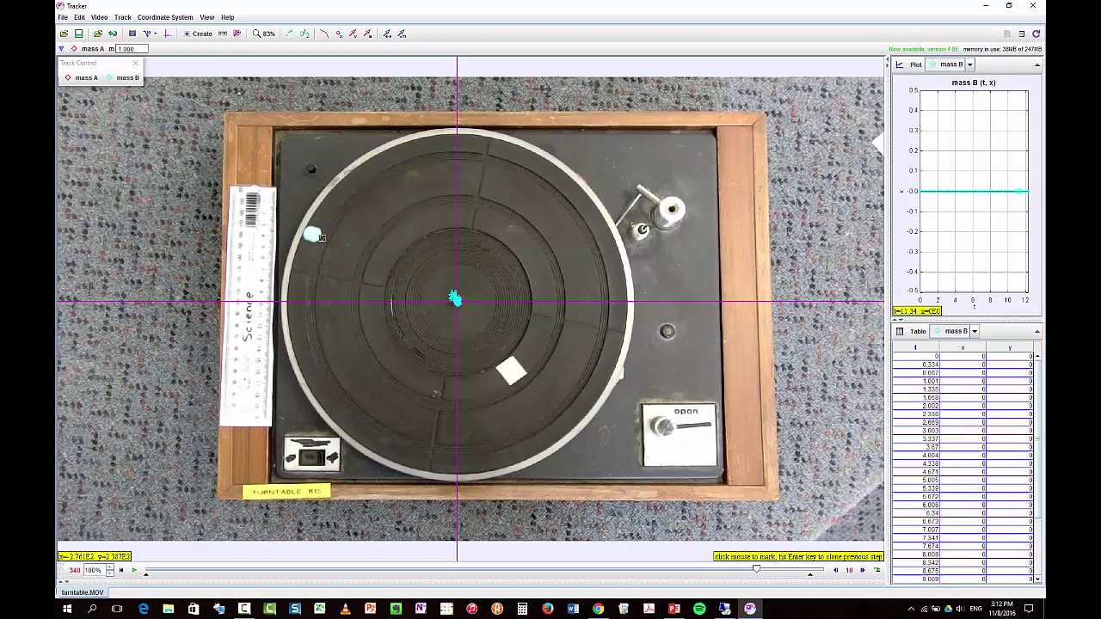
shift+click(299, 279)
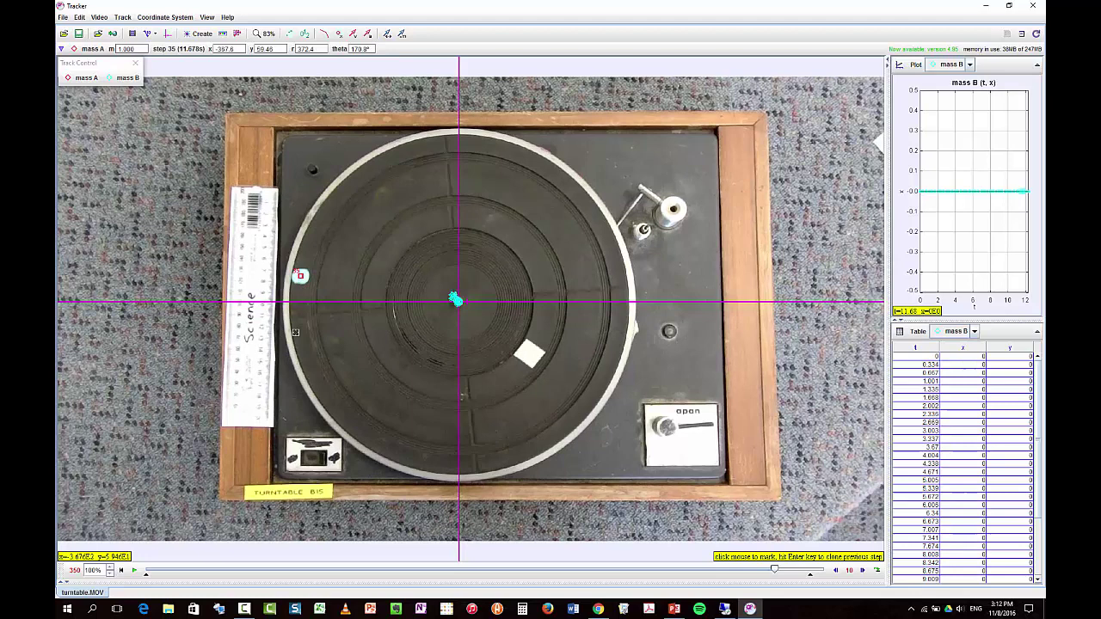
shift+click(297, 319)
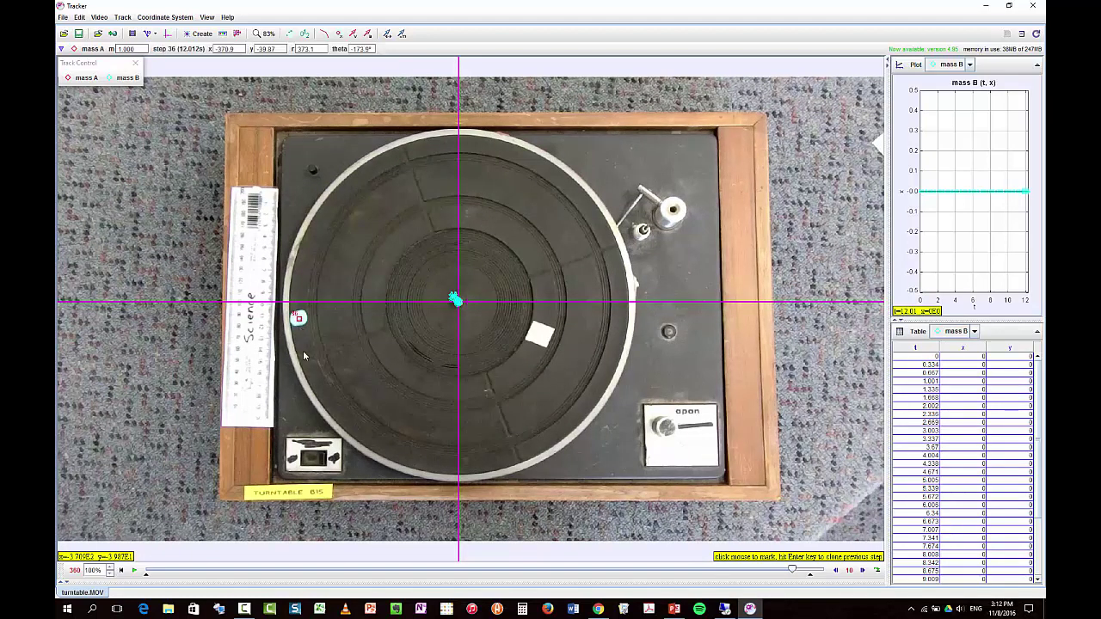
shift+click(303, 357)
click(304, 358)
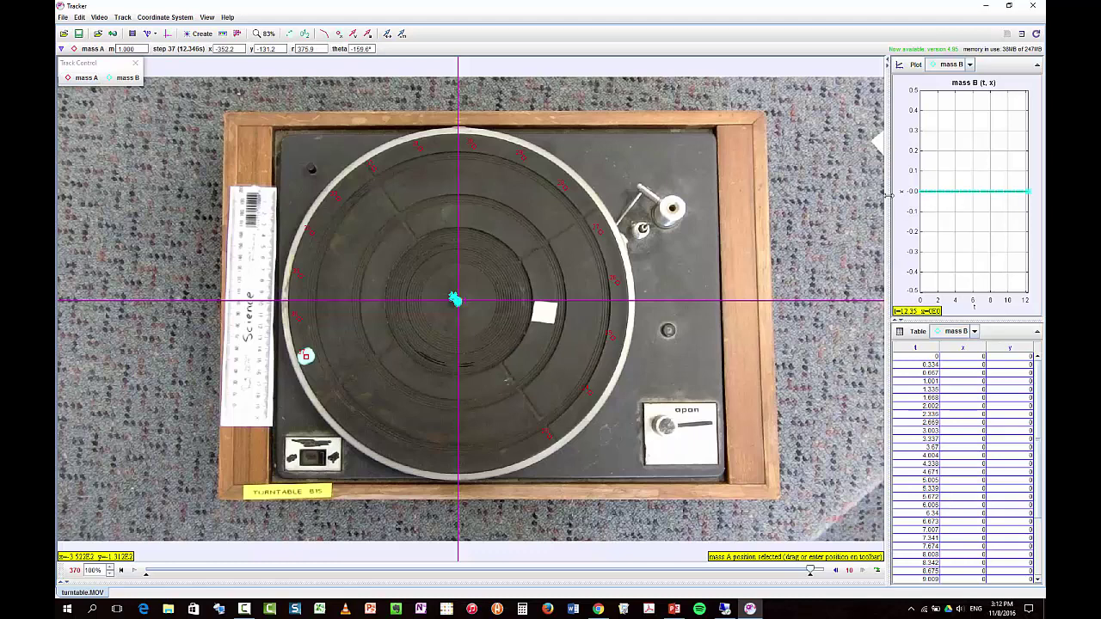
- Widen the plot panel and graph mass A's rotation angle θ against time
drag(886, 196, 720, 201)
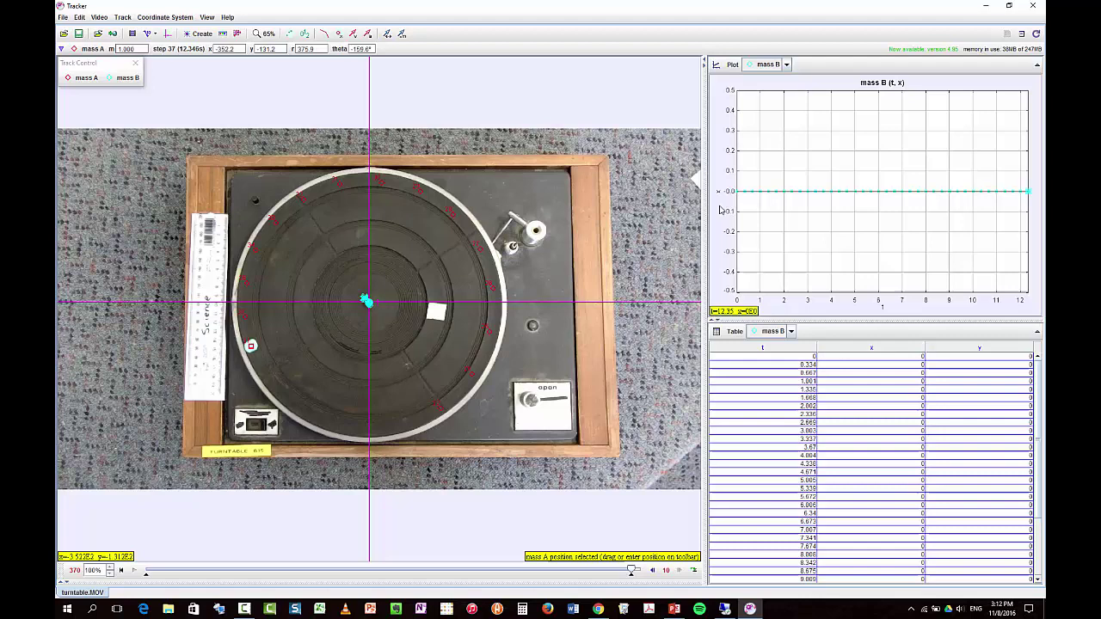
click(719, 192)
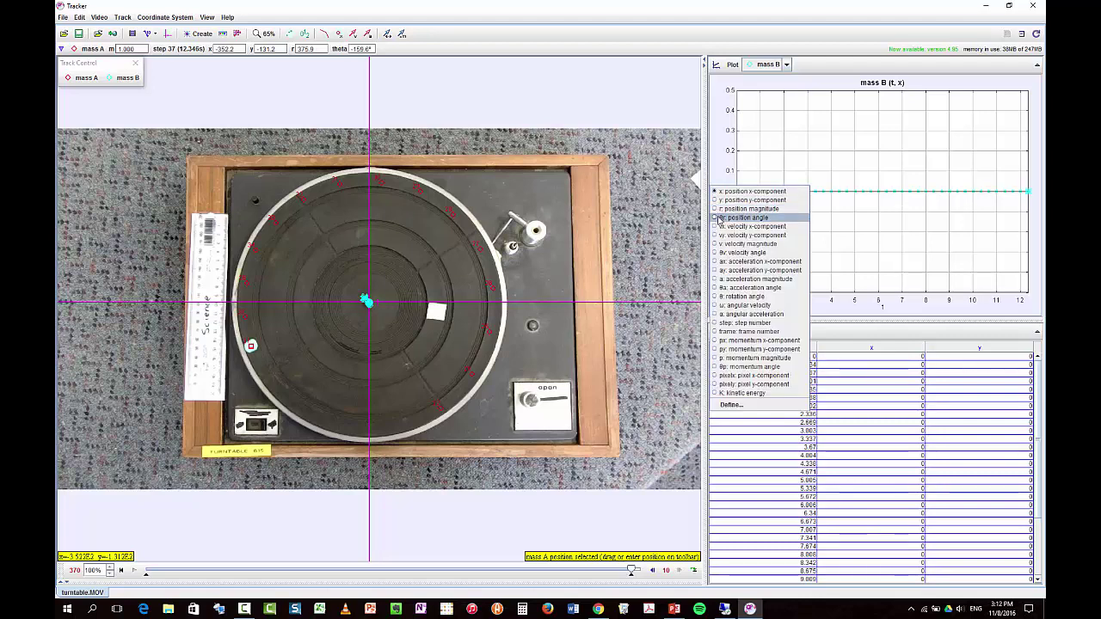
click(721, 296)
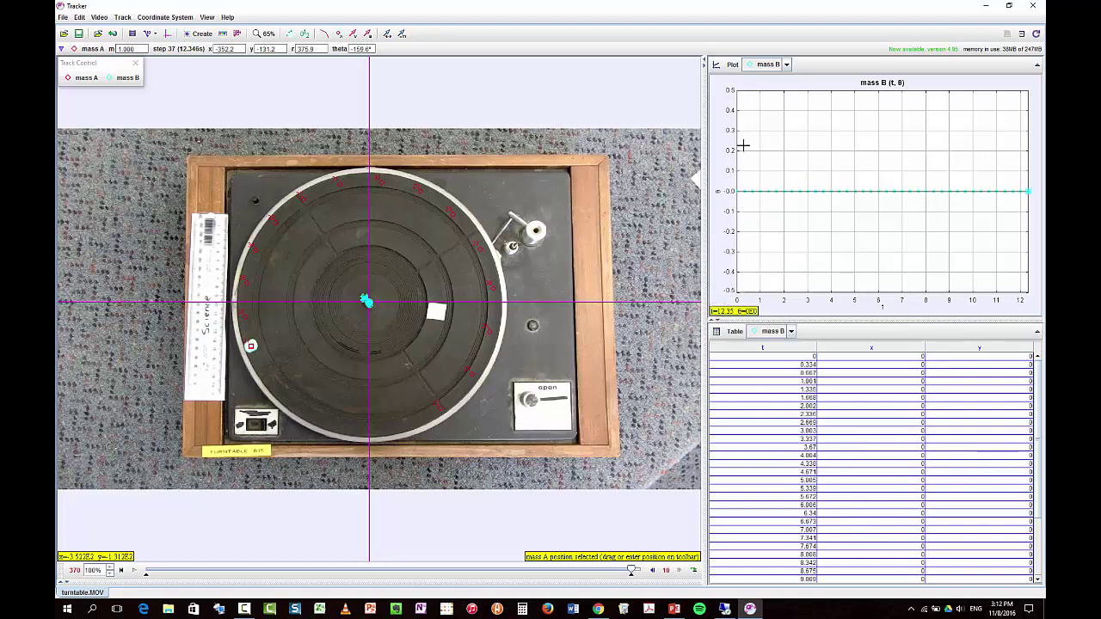
click(787, 66)
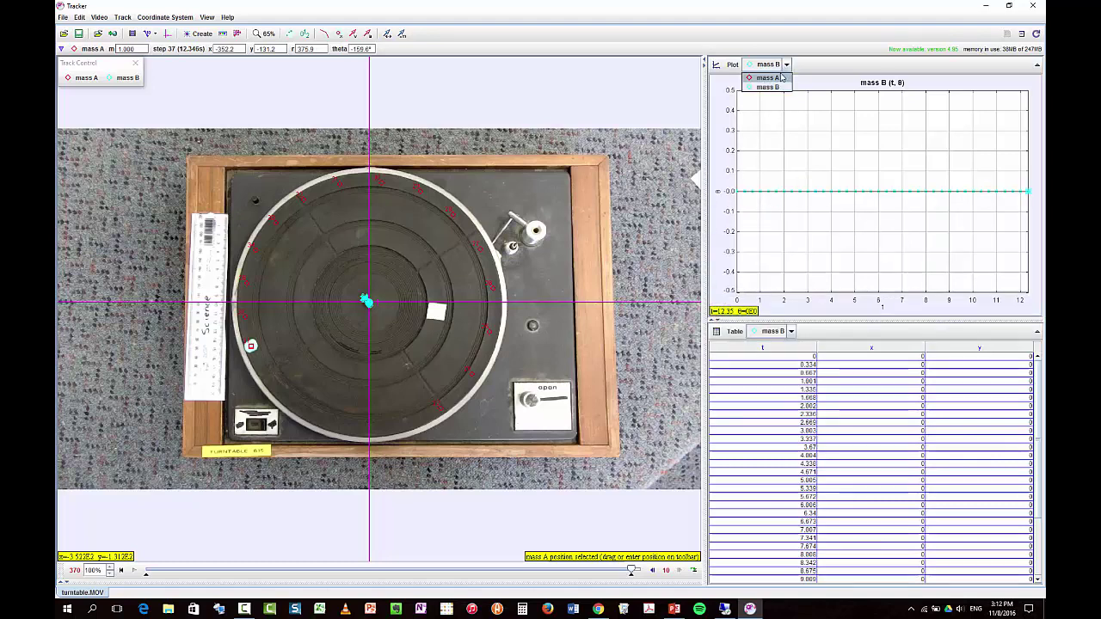
click(774, 75)
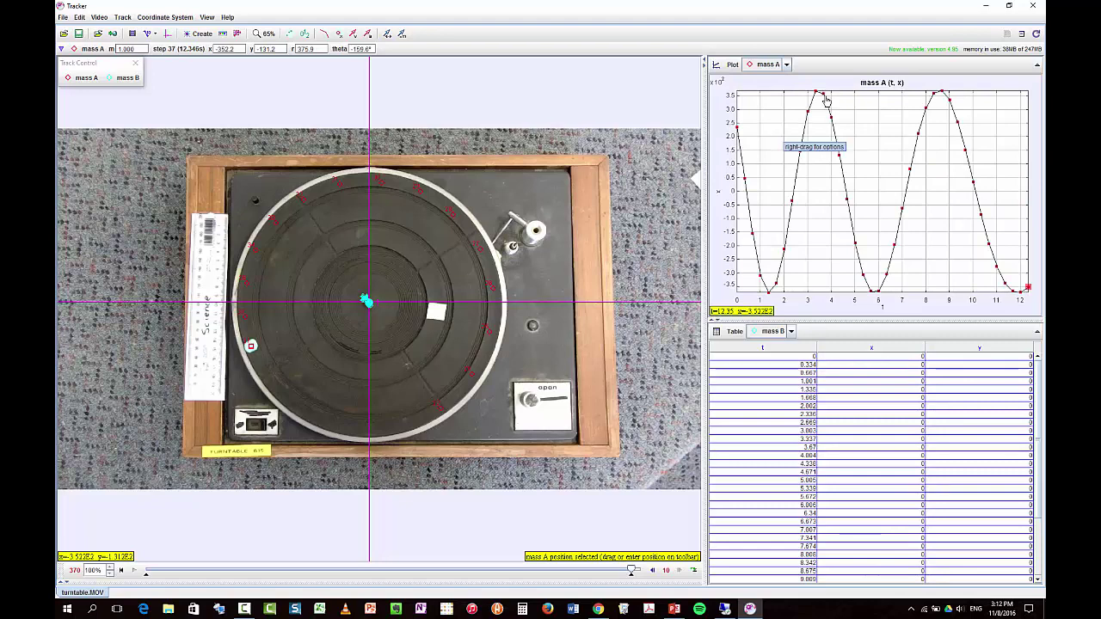
click(717, 192)
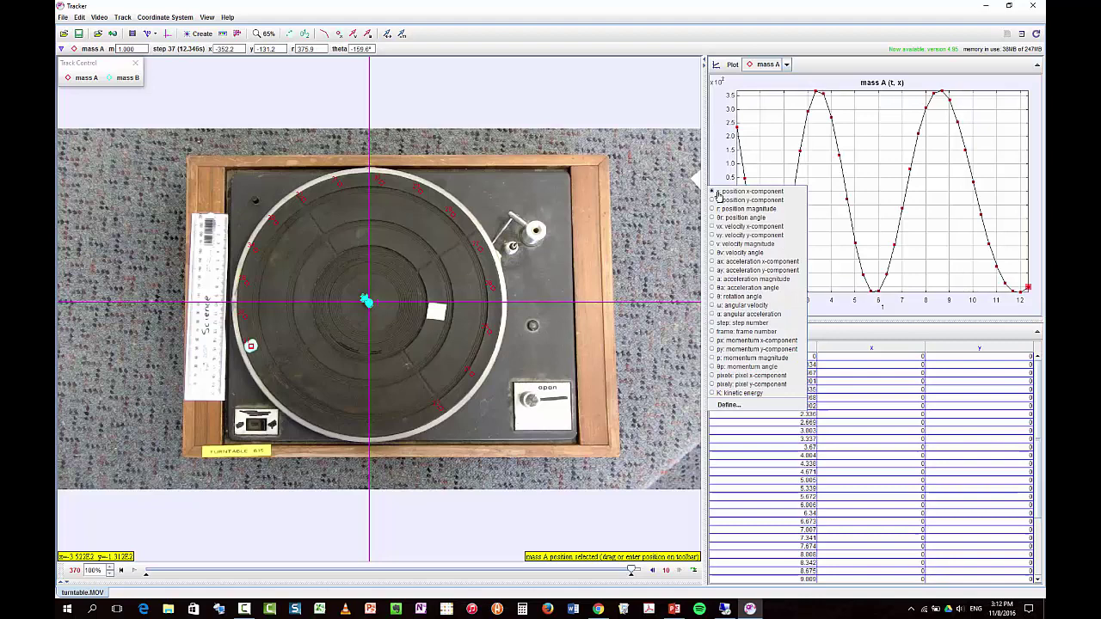
click(724, 297)
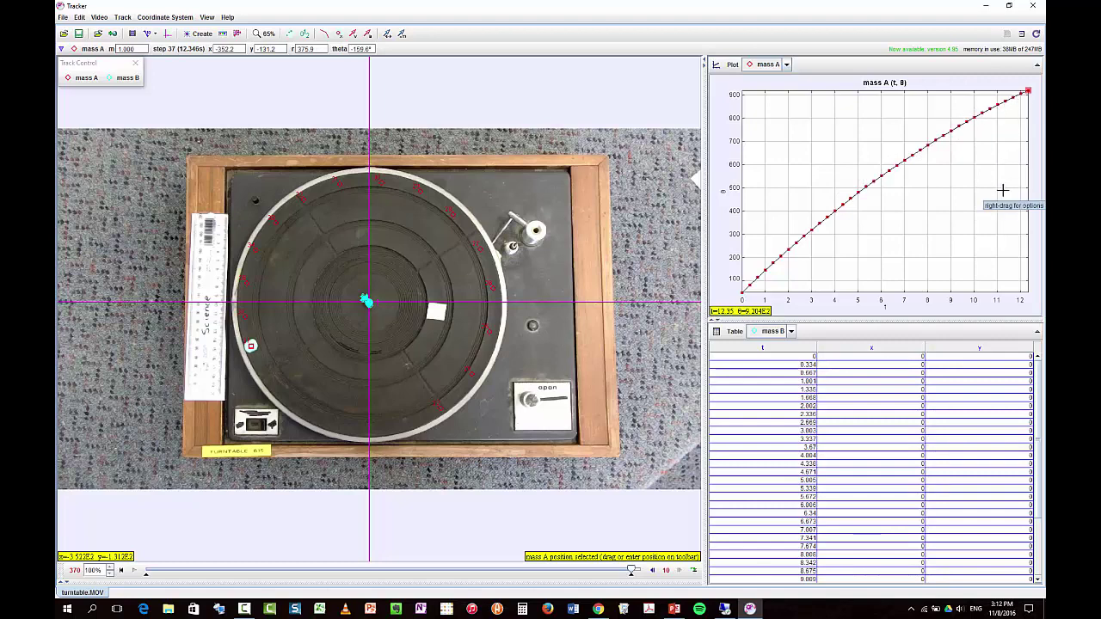
- Change mass A's plot vertical axis to angular velocity ω versus time
click(724, 197)
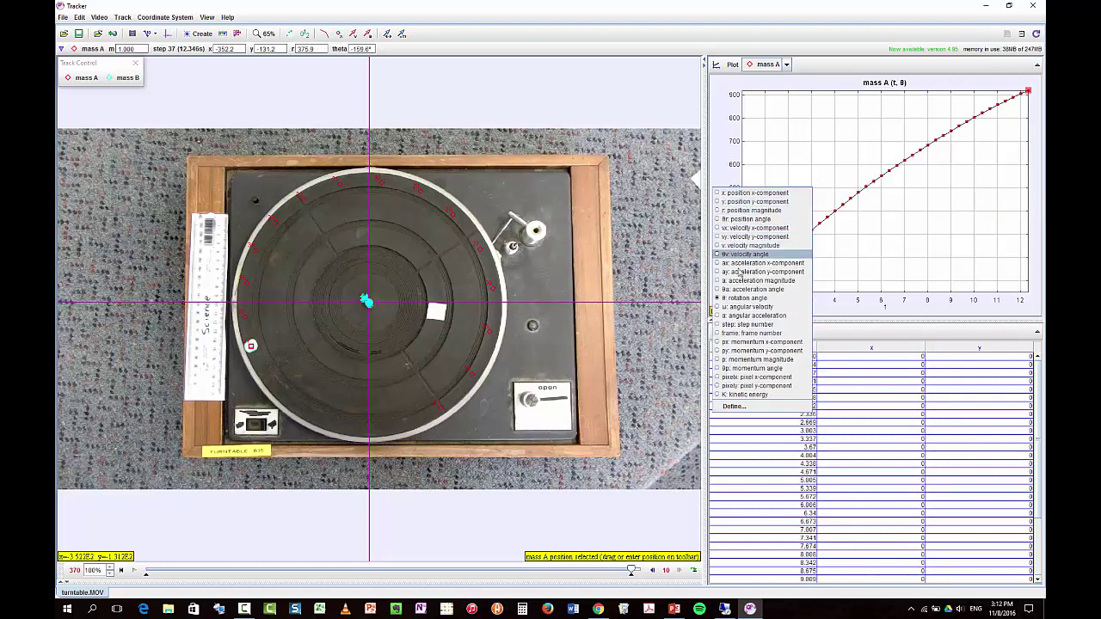
click(739, 307)
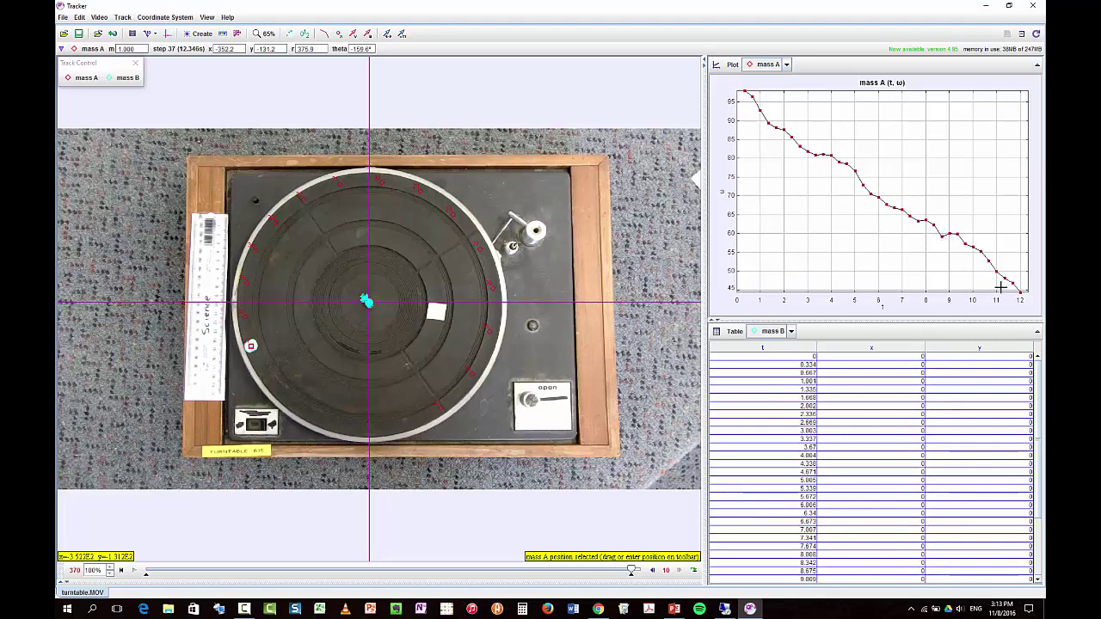
click(722, 194)
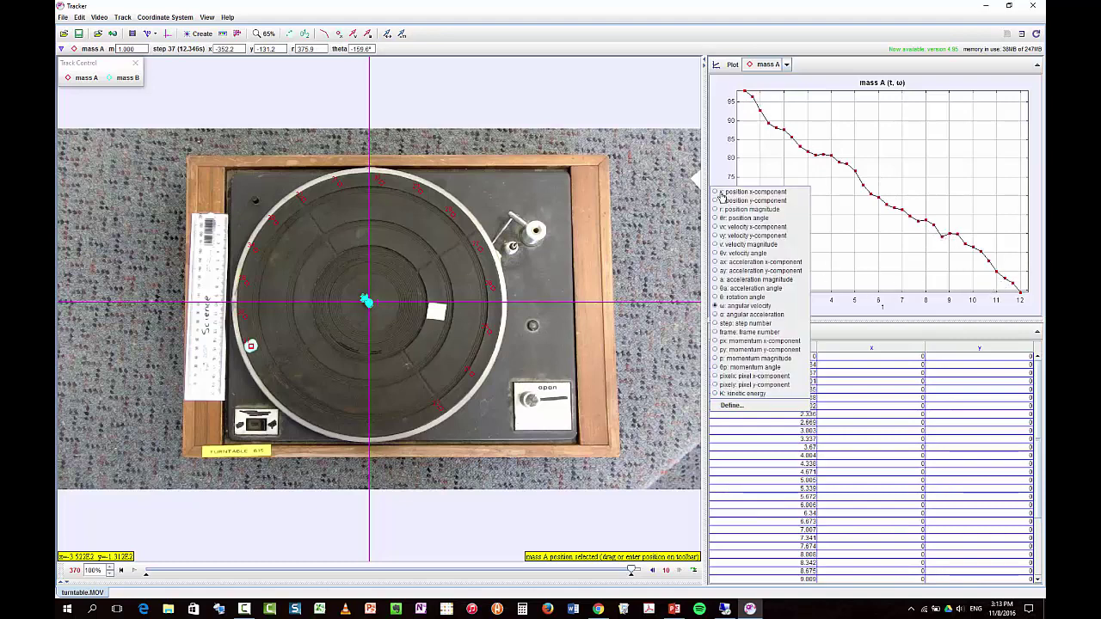
- Briefly plot angular acceleration α with the axis rescaled from -16 to 8, then return to θ
click(728, 315)
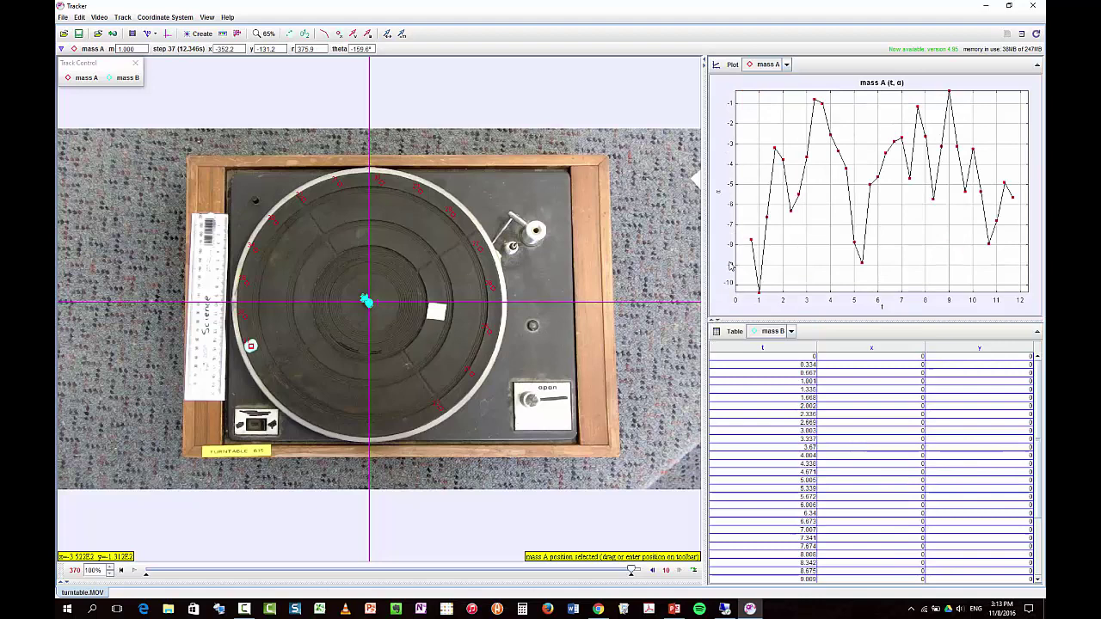
drag(736, 255, 752, 172)
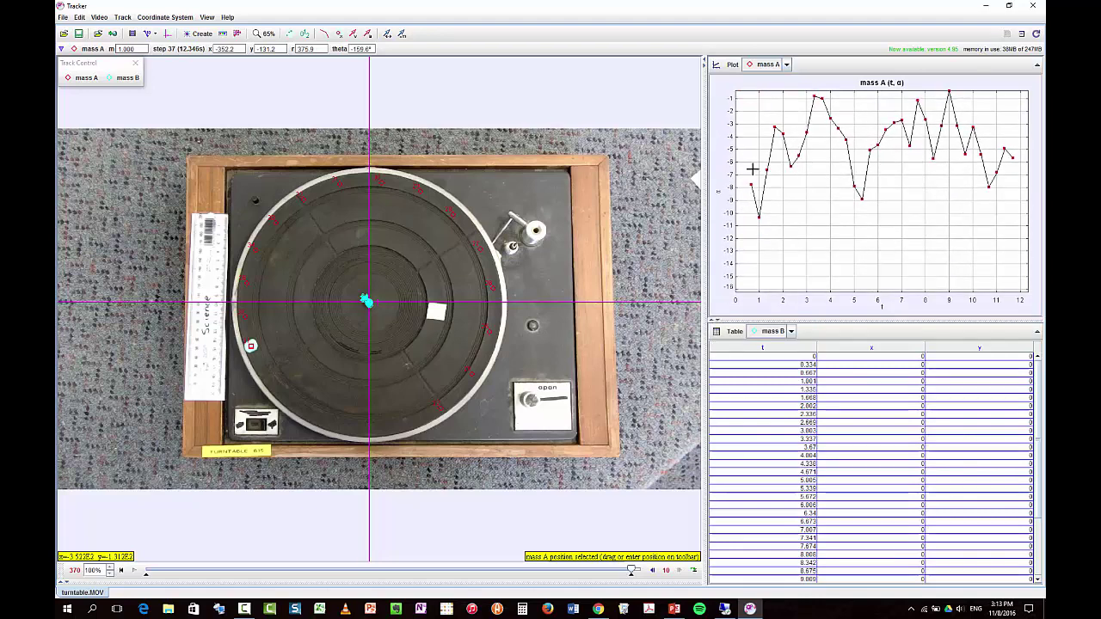
drag(734, 98, 732, 156)
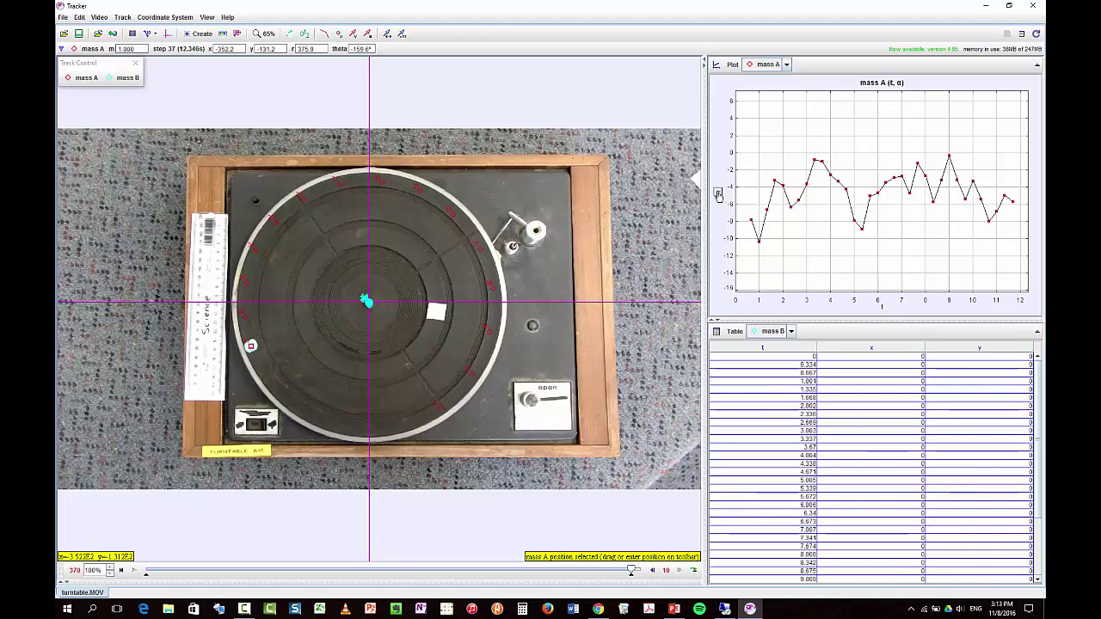
click(720, 196)
click(741, 296)
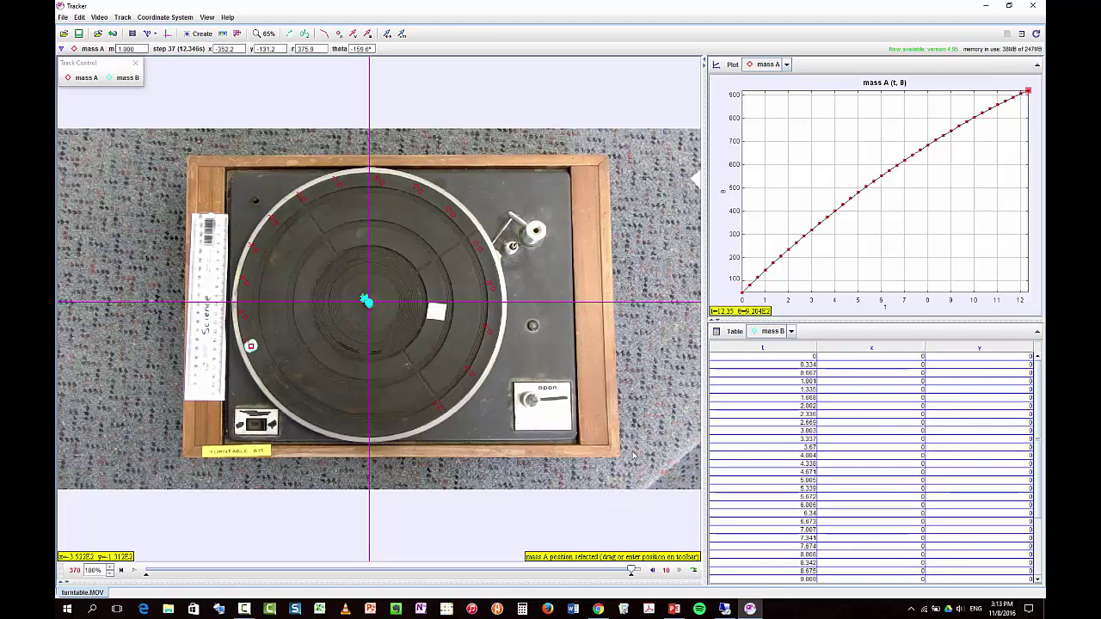
- Show t, θ and ω columns in the mass A table, hiding x and y
click(730, 334)
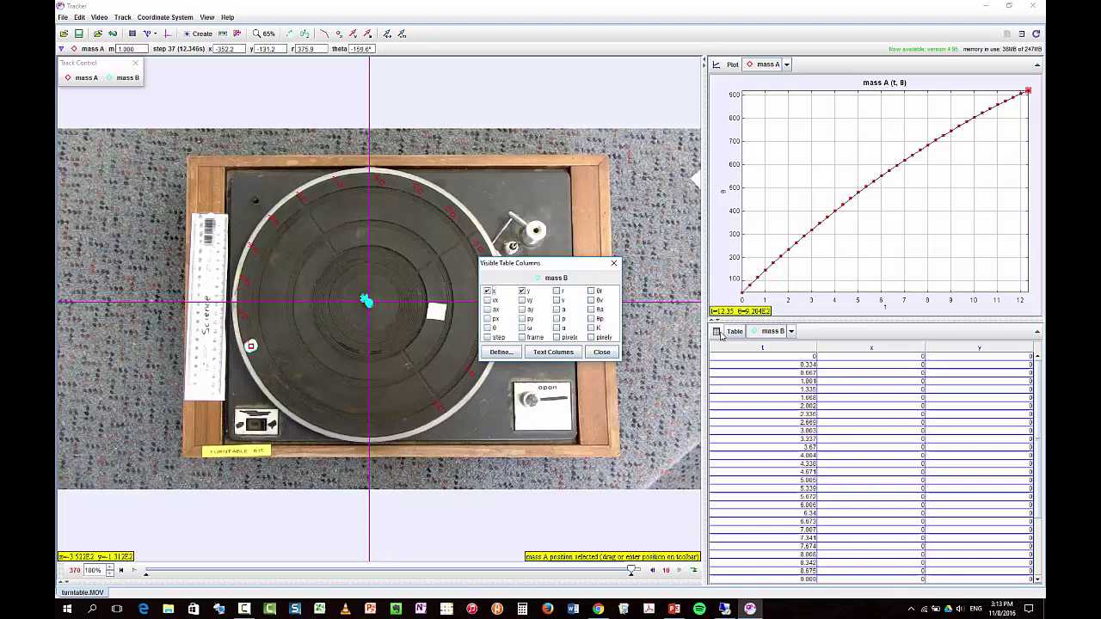
click(487, 292)
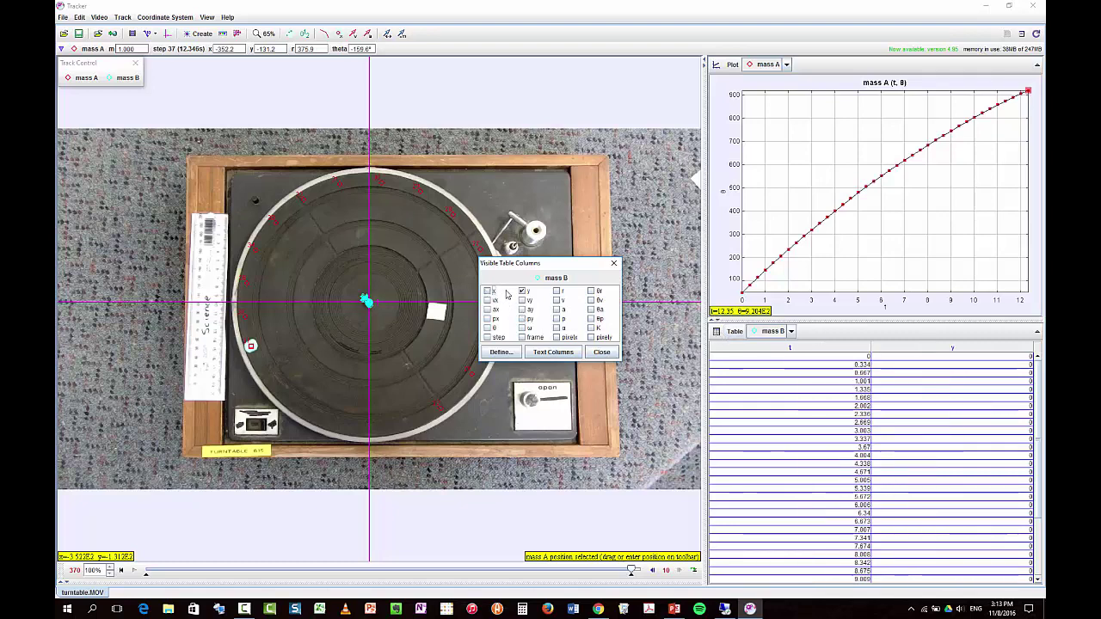
click(523, 291)
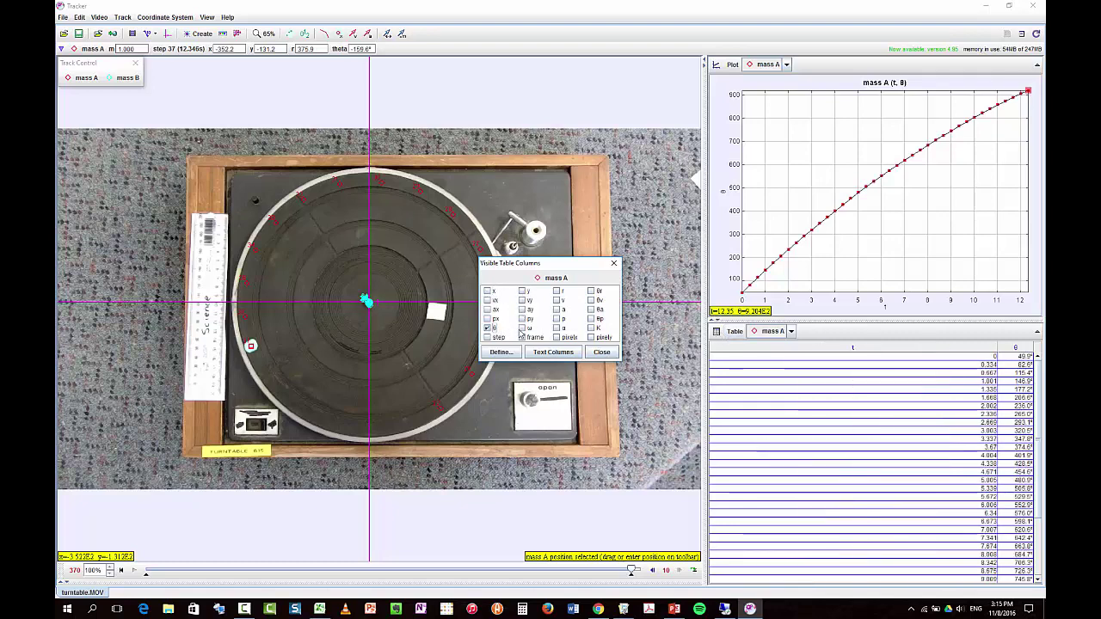
click(521, 328)
click(600, 353)
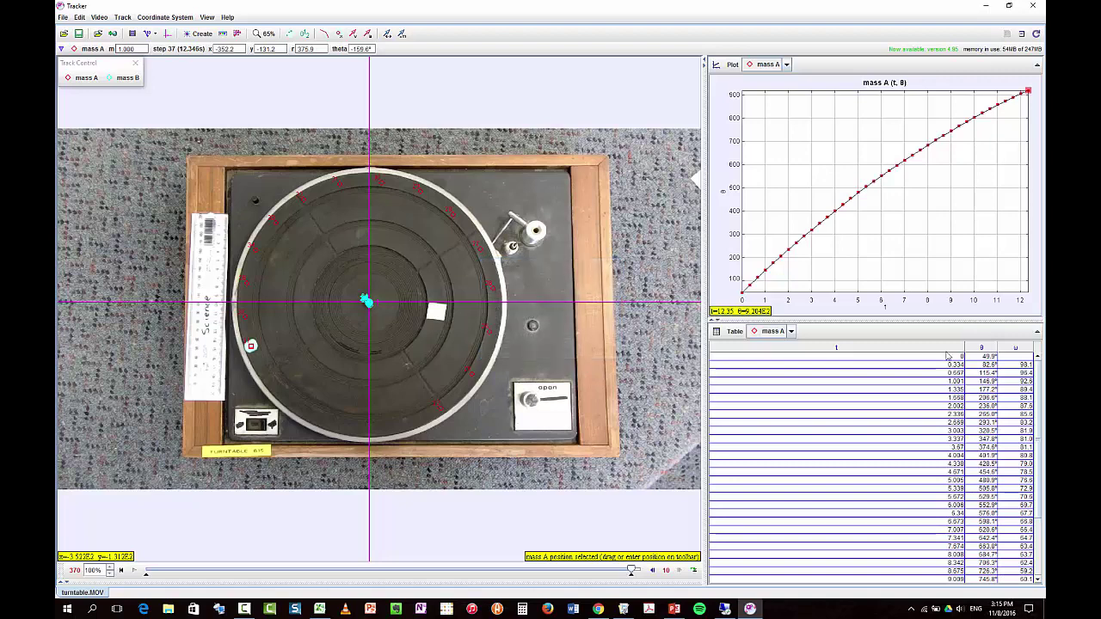
- Copy the mass A table rows from t=0 and paste them into Logger Pro
drag(965, 358, 964, 438)
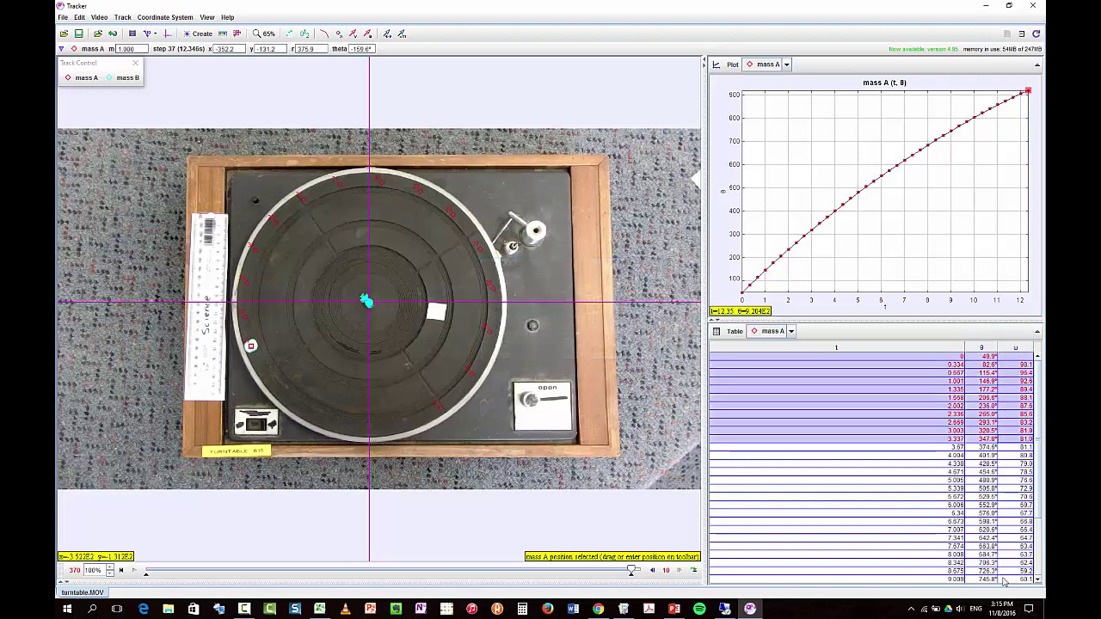
mouse_move(1004, 582)
mouse_down()
mouse_move(1018, 597)
mouse_move(1043, 592)
mouse_move(1017, 578)
mouse_up()
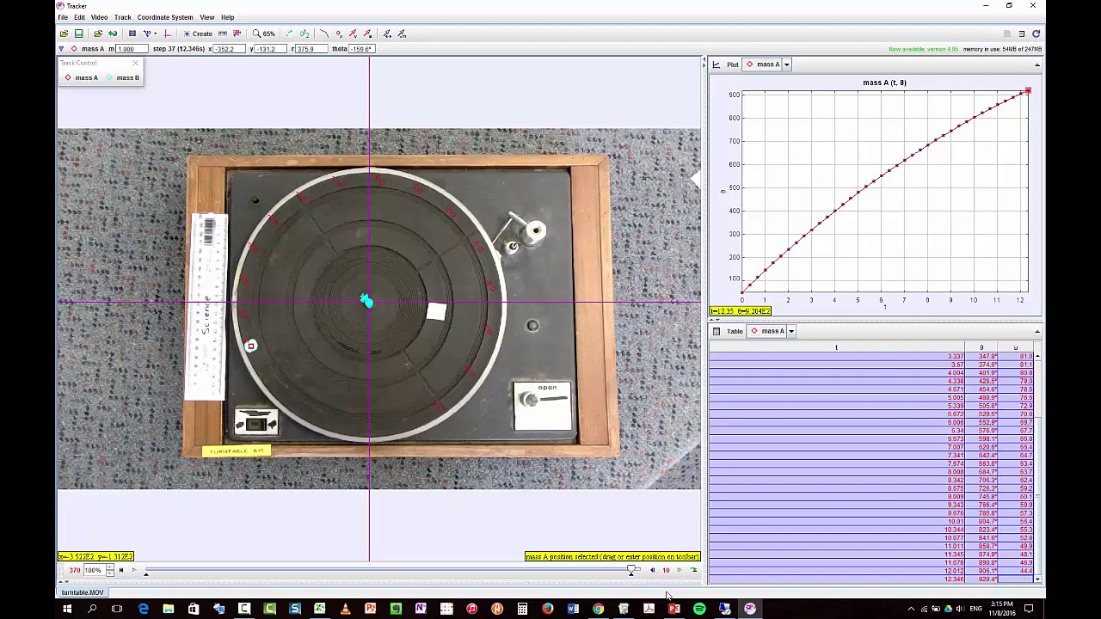
click(624, 608)
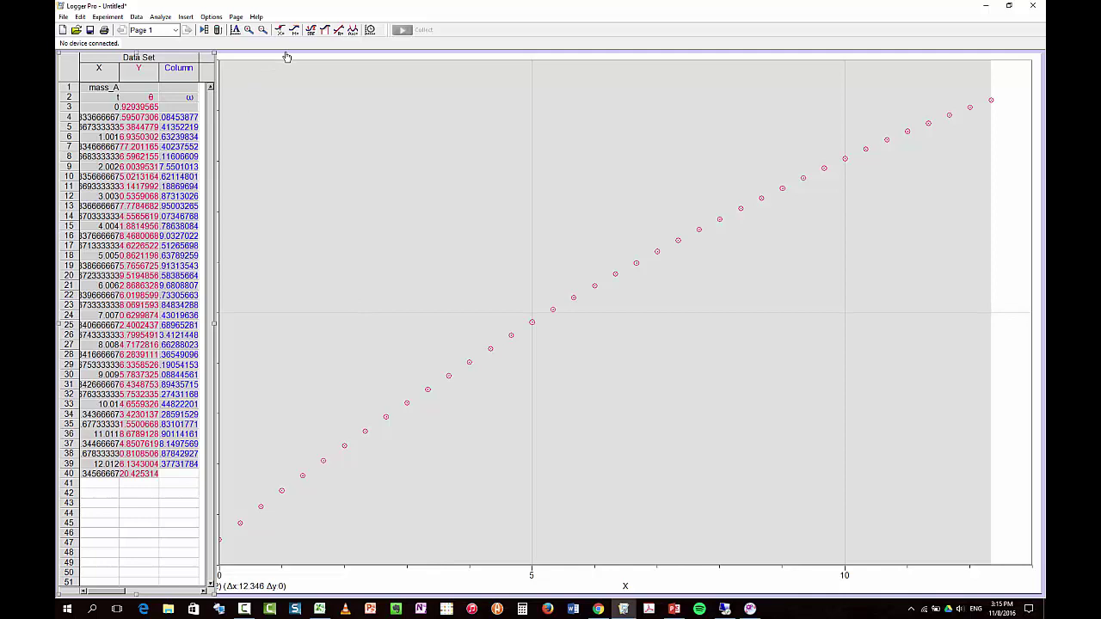
- Clear the graph's selected range and name the first column time (s)
click(276, 130)
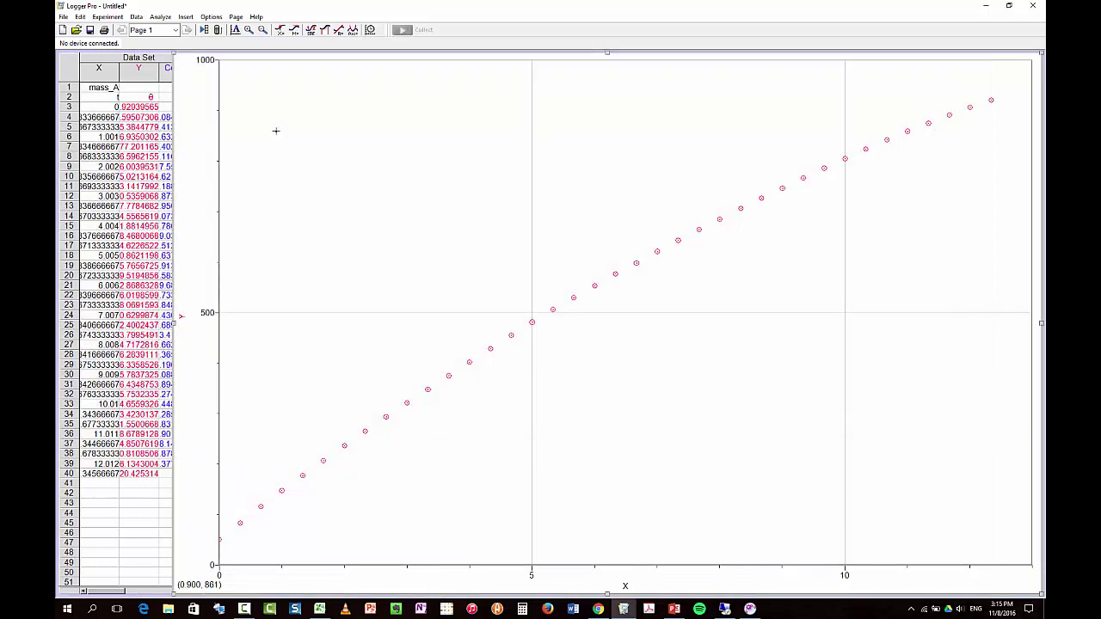
double_click(115, 76)
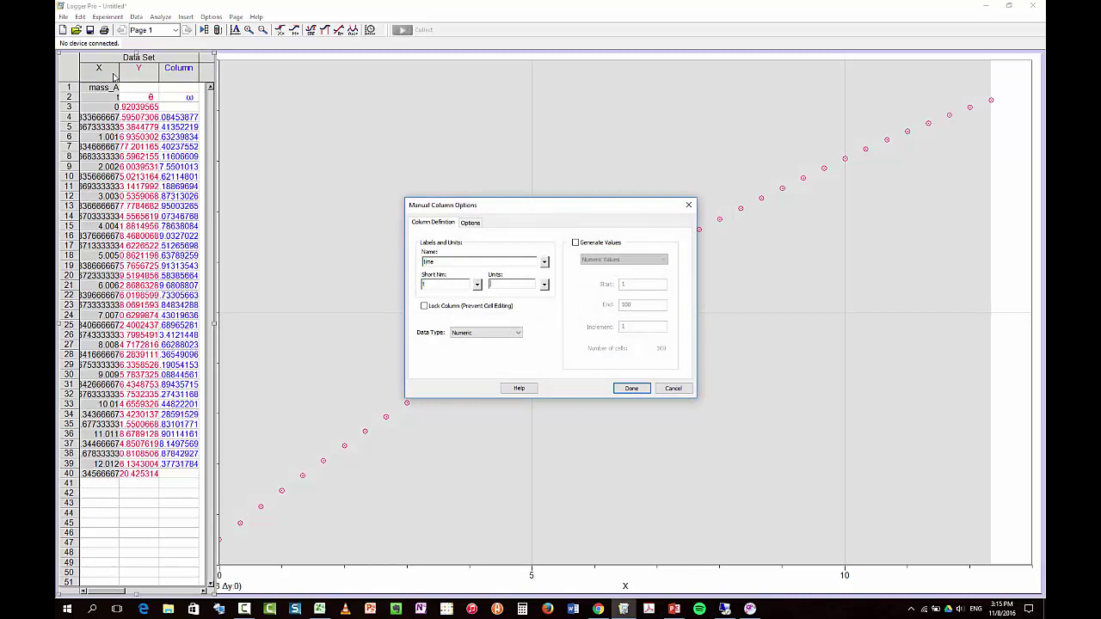
click(616, 389)
- Define the second column as angular displacement, short name θ, units rad
double_click(142, 77)
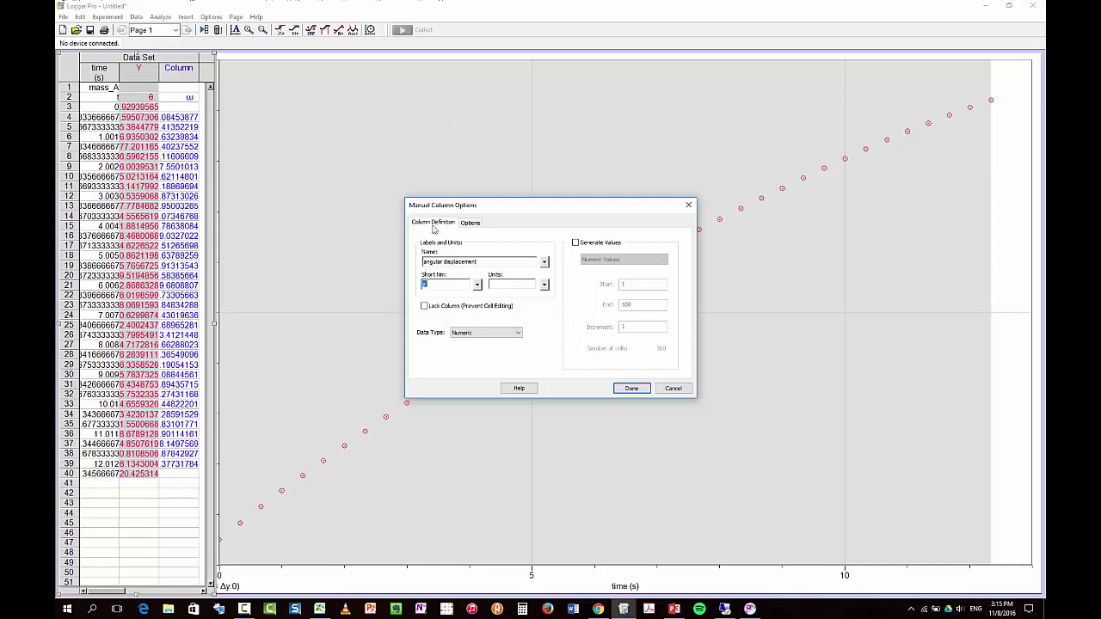
click(476, 287)
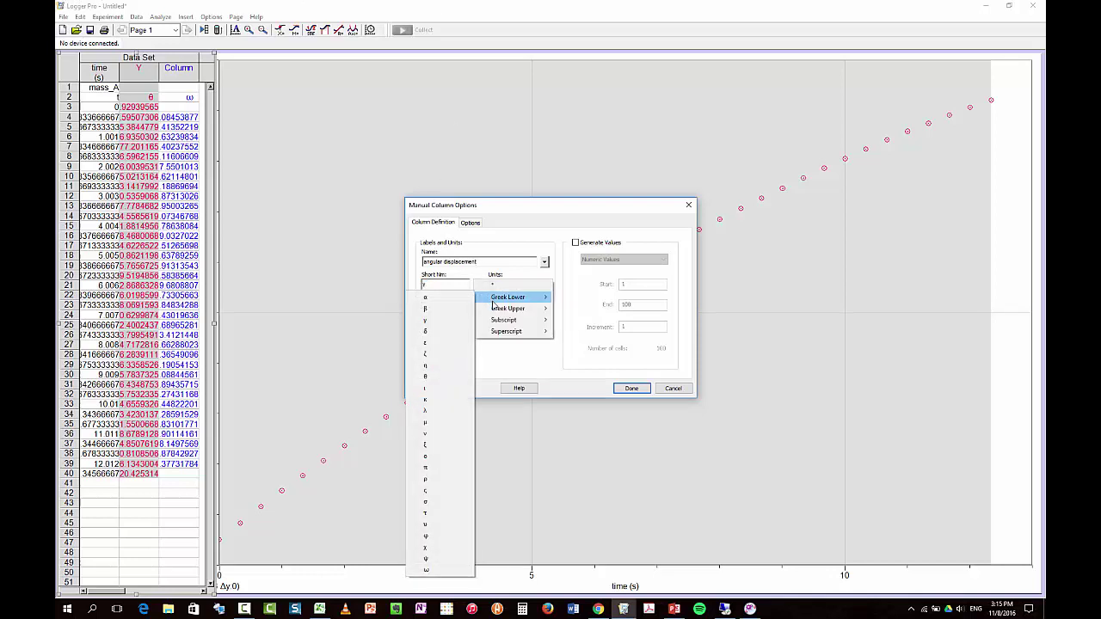
mouse_move(499, 308)
click(449, 297)
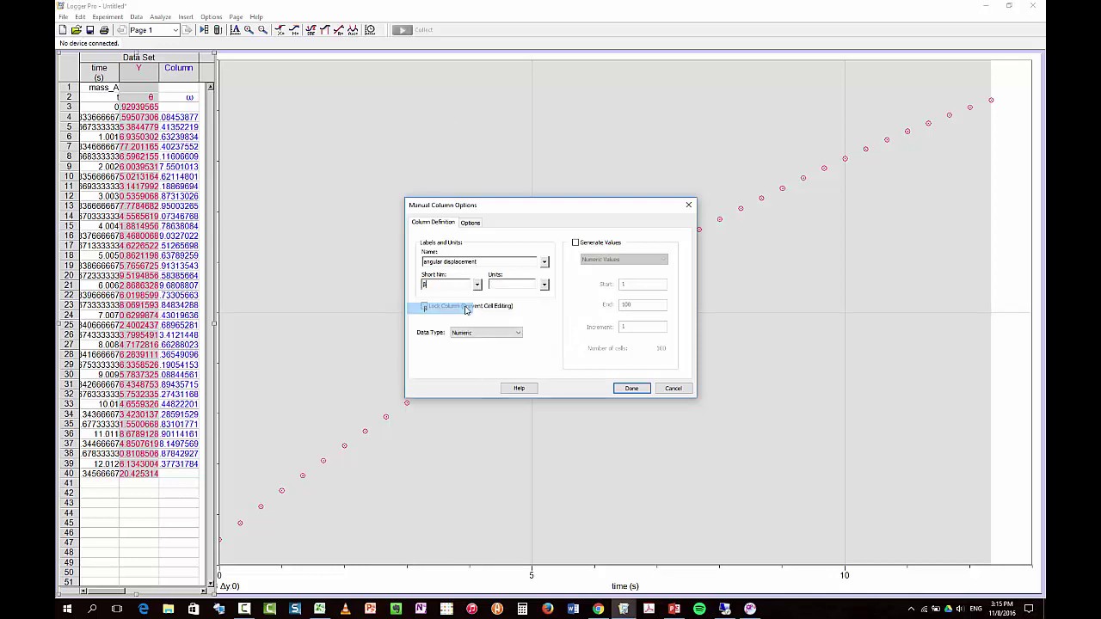
click(477, 286)
mouse_move(508, 297)
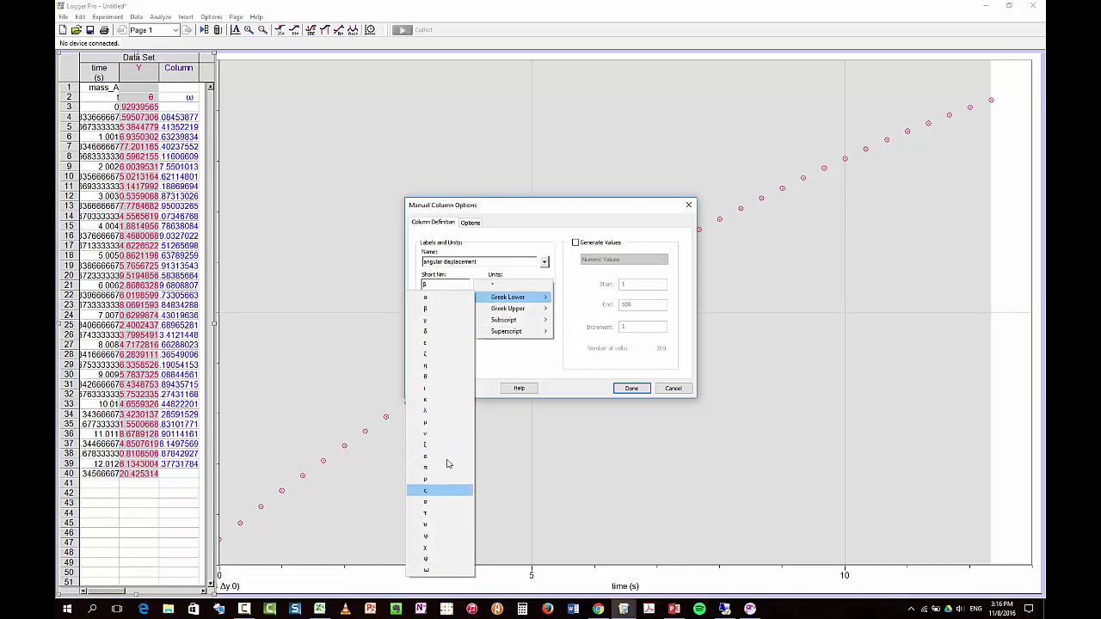
click(449, 378)
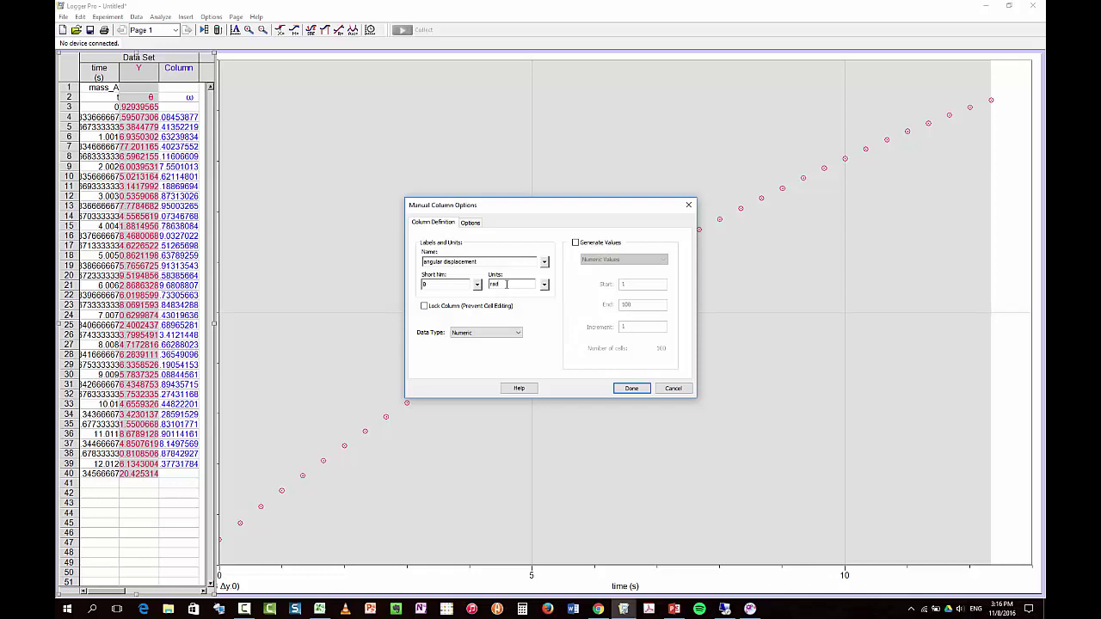
click(631, 388)
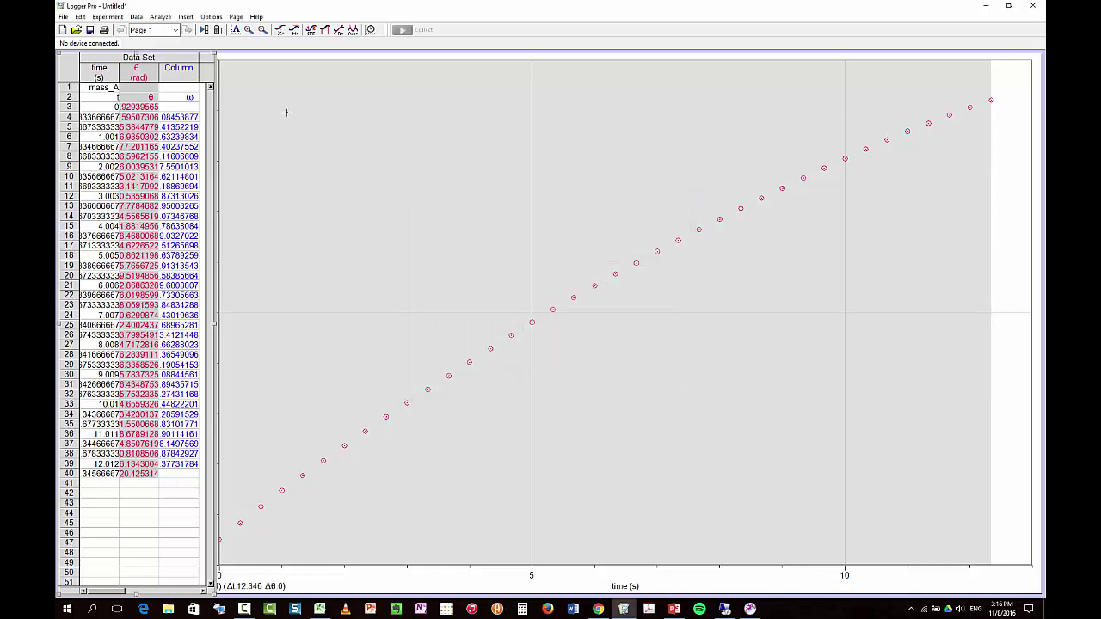
- Name the third column angular velocity, with Greek short name ω and superscripted units rads⁻¹
double_click(181, 80)
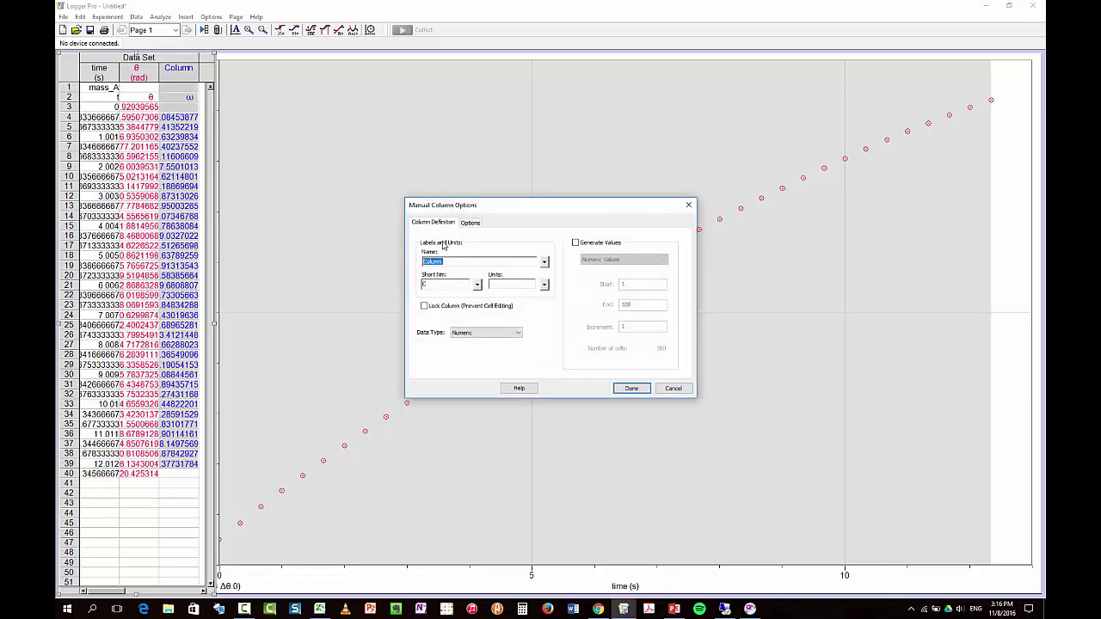
text(angular velocity)
click(481, 285)
mouse_move(489, 301)
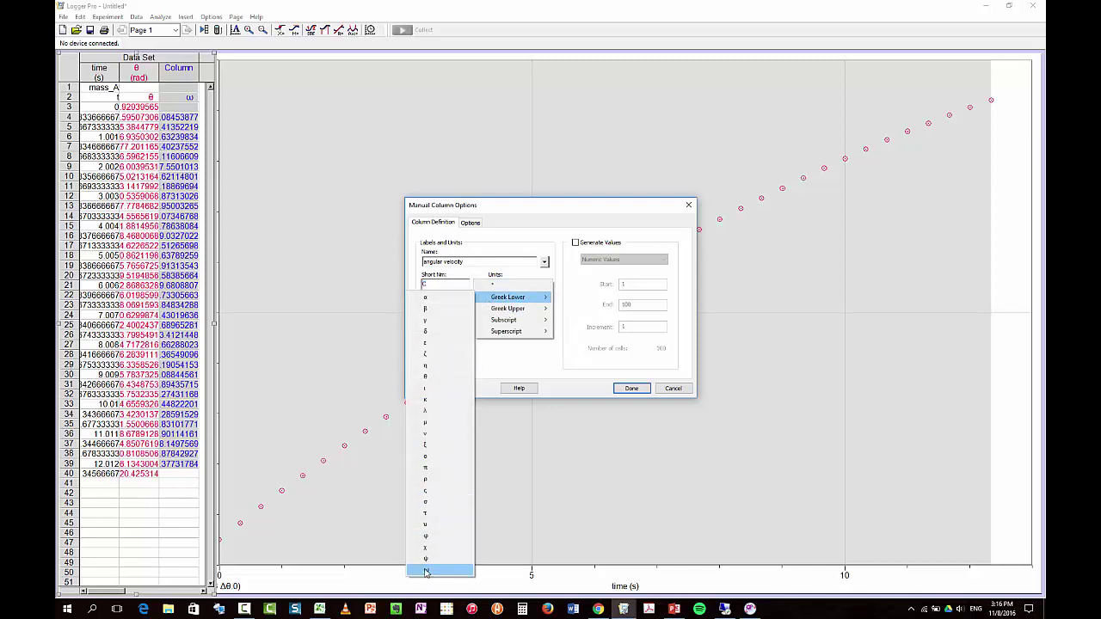
click(426, 571)
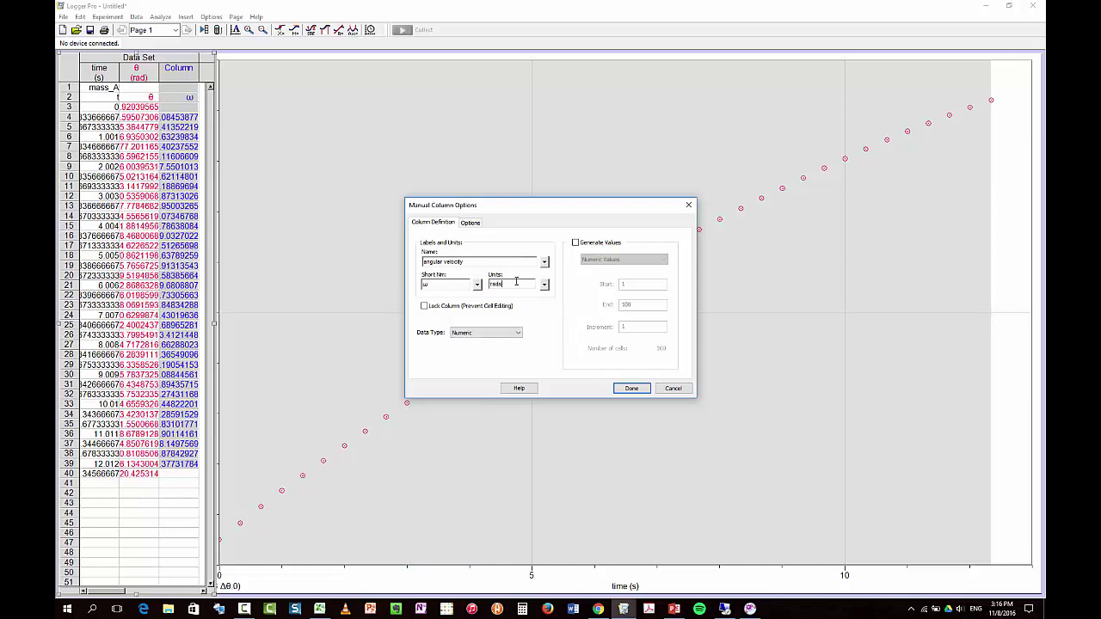
click(545, 285)
mouse_move(551, 332)
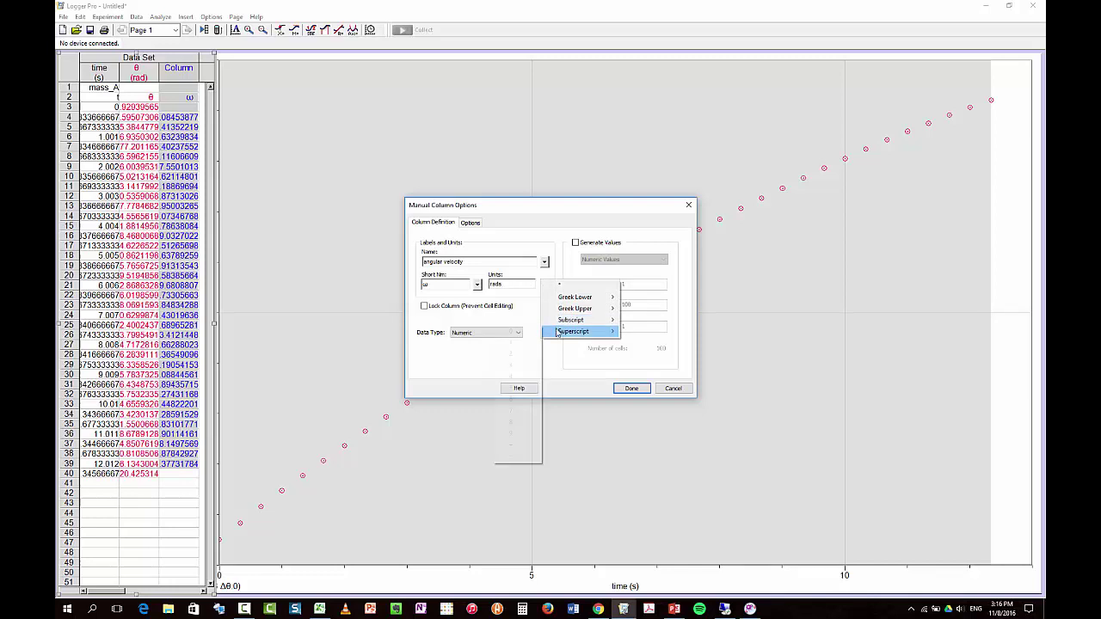
click(507, 455)
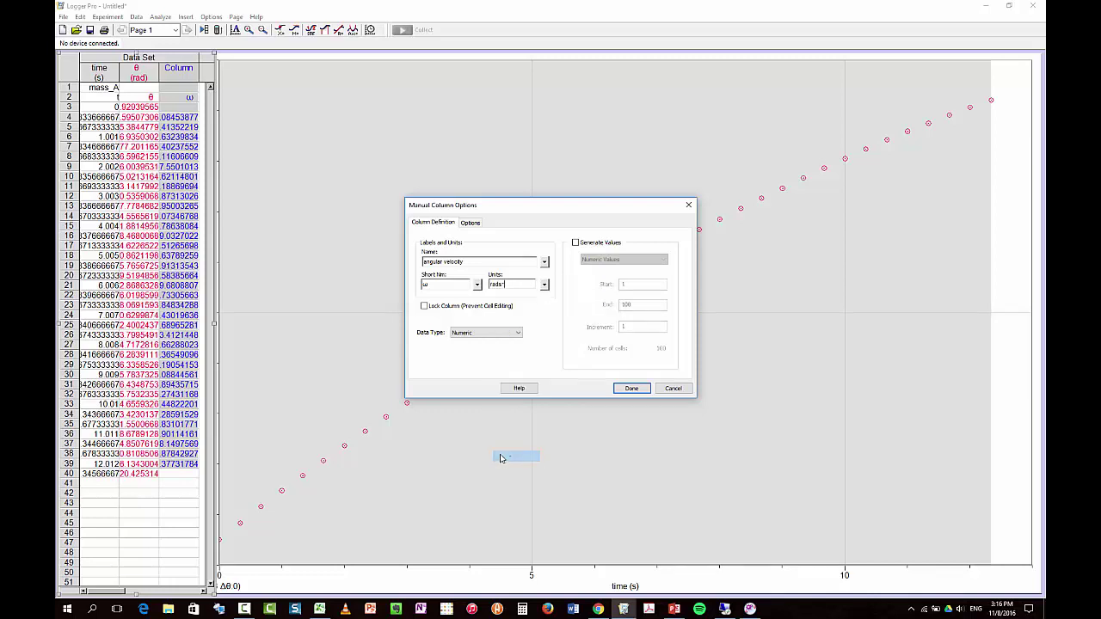
click(545, 285)
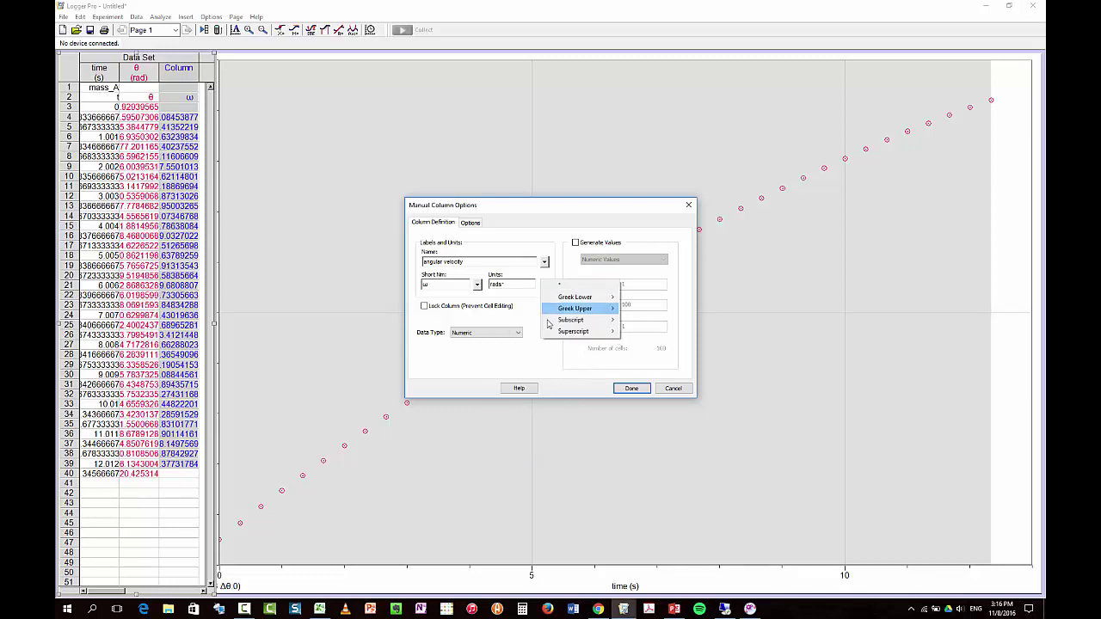
mouse_move(550, 335)
click(521, 344)
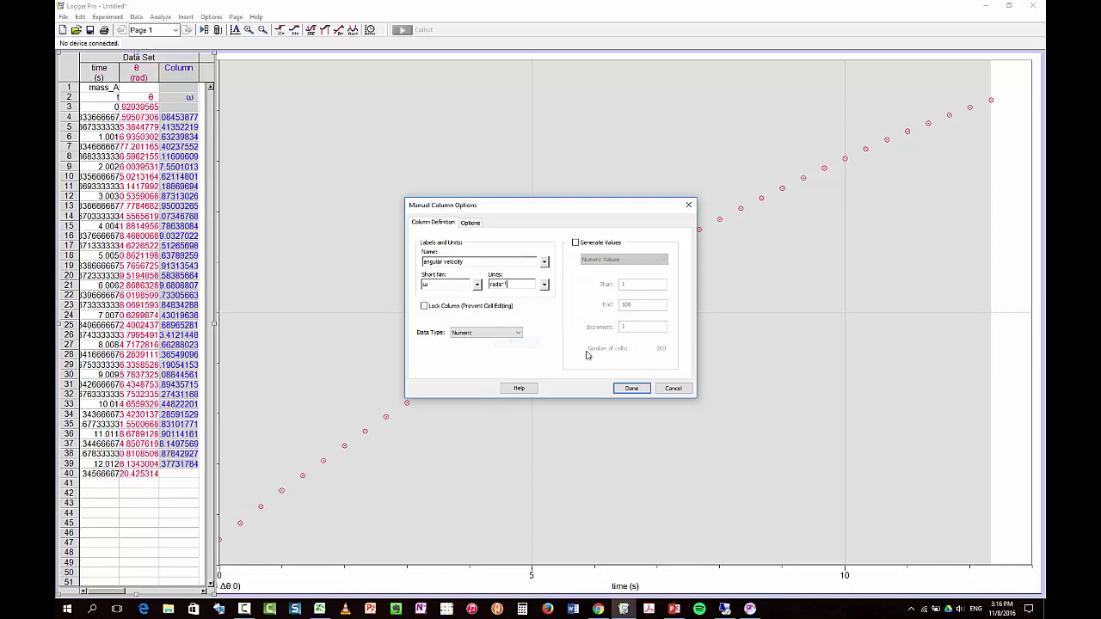
click(629, 388)
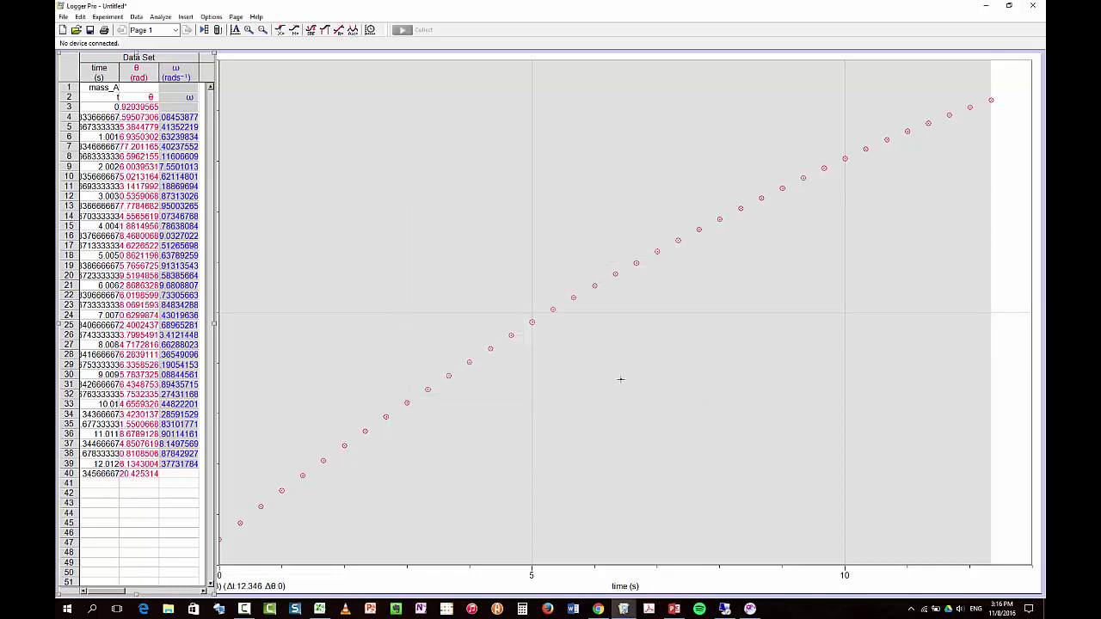
- Plot angular velocity on the vertical axis against time and autoscale the graph
click(508, 587)
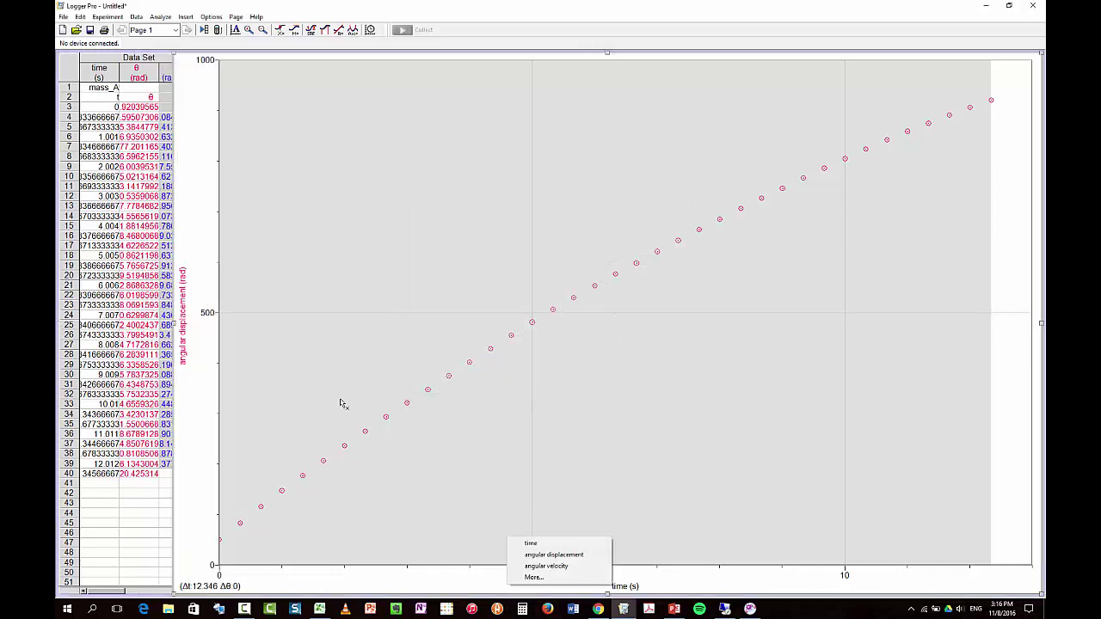
click(185, 315)
click(199, 324)
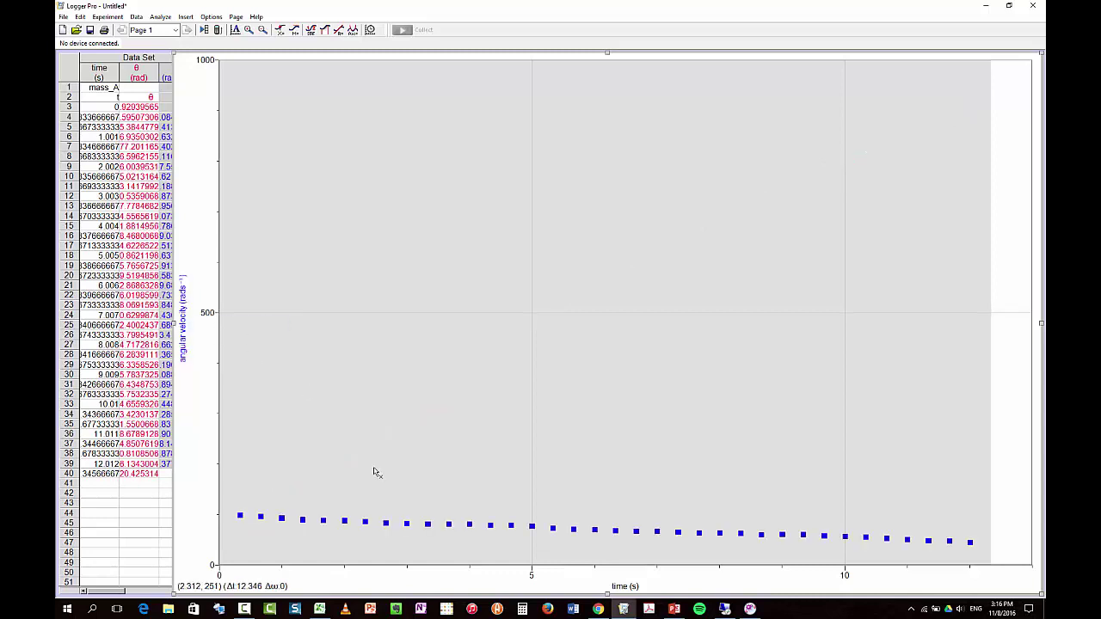
click(235, 29)
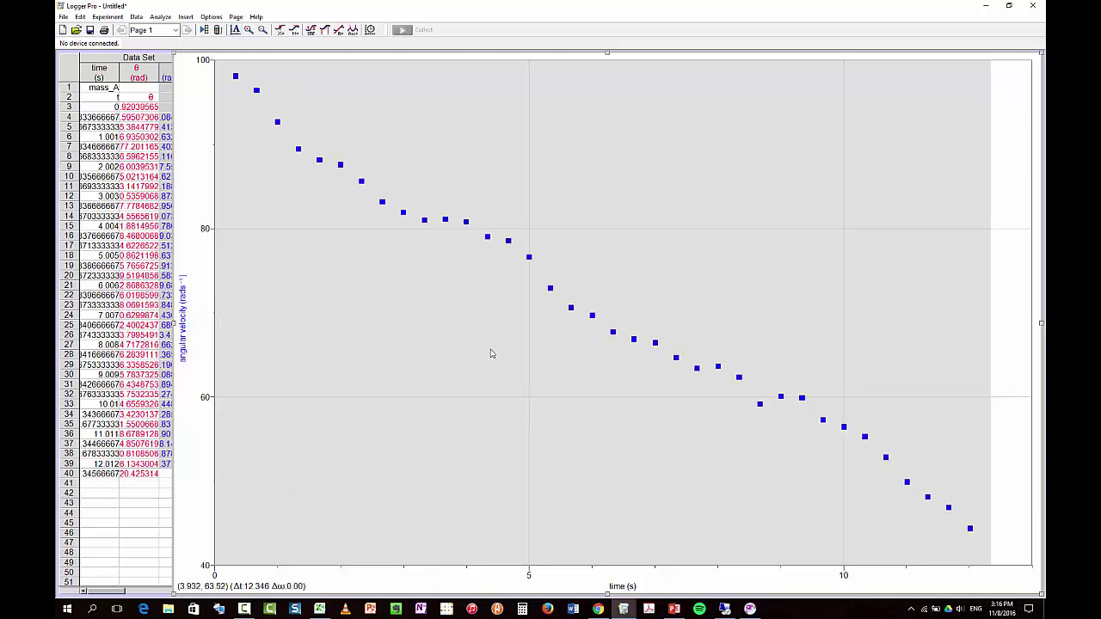
- Add a linear fit (slope −4.161) and move its results box right, off the data
click(160, 16)
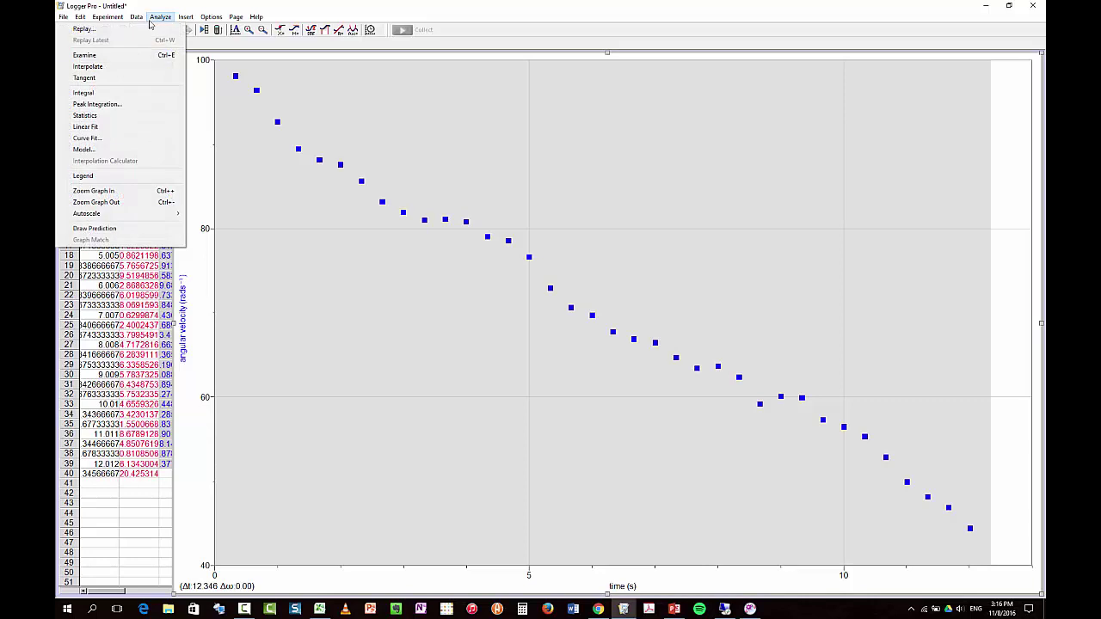
click(129, 126)
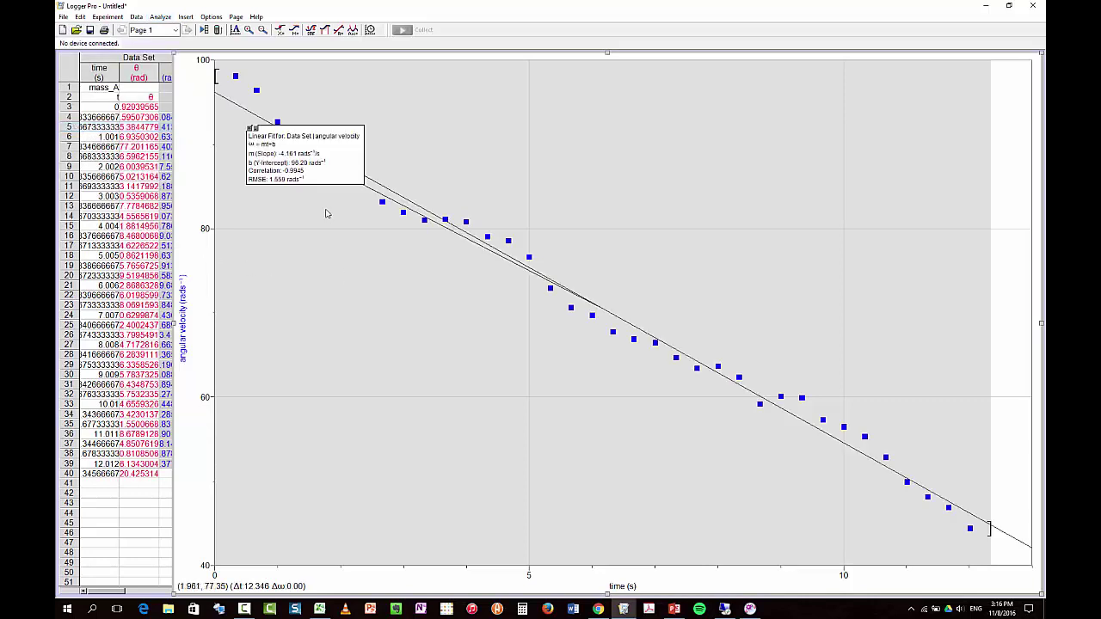
drag(334, 151, 430, 138)
click(379, 148)
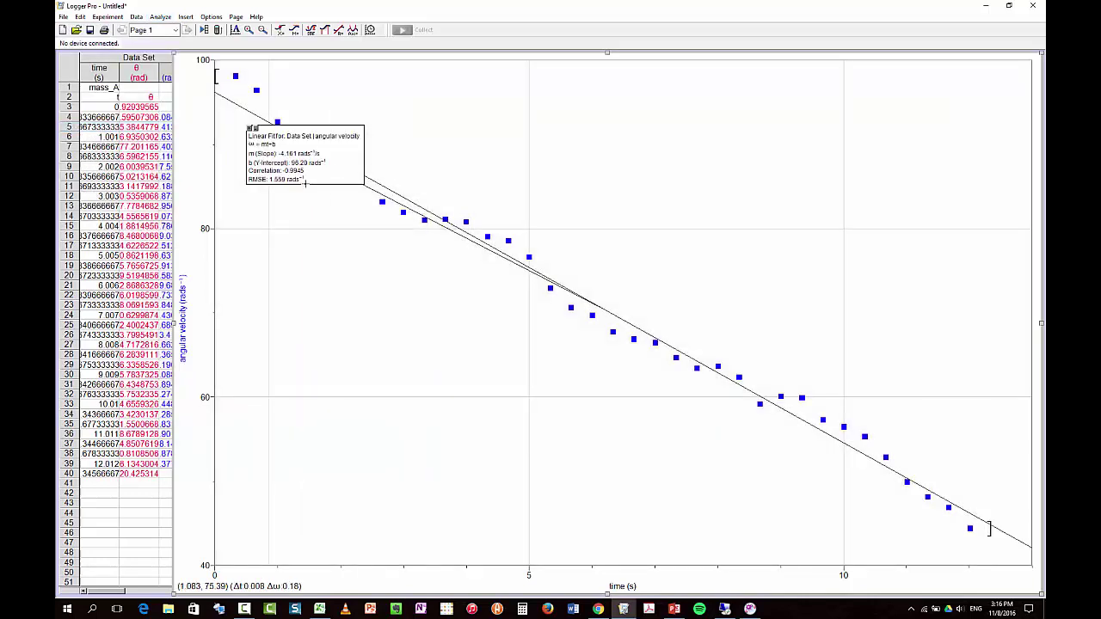
drag(317, 145, 706, 170)
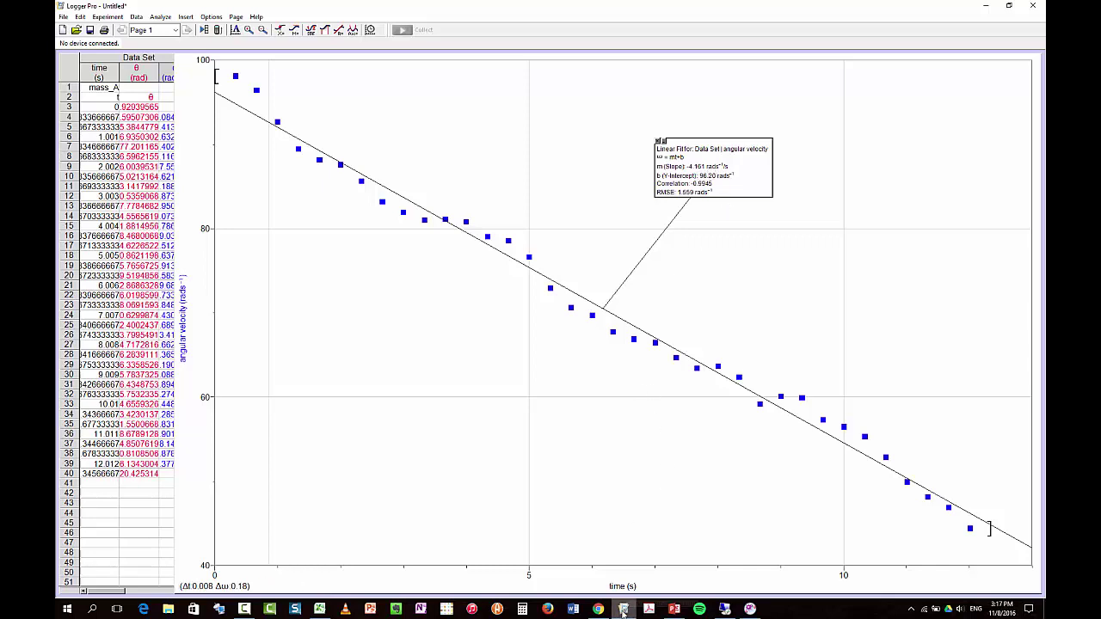
- Switch back to Tracker from the taskbar to view the turntable video and mass A plot
mouse_move(749, 609)
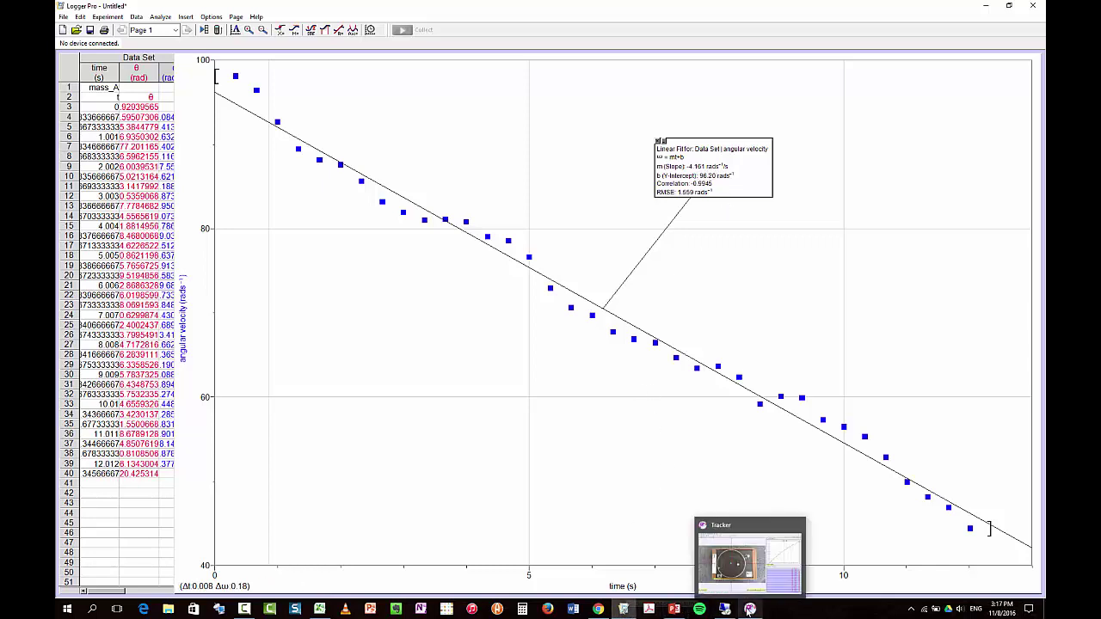
click(749, 609)
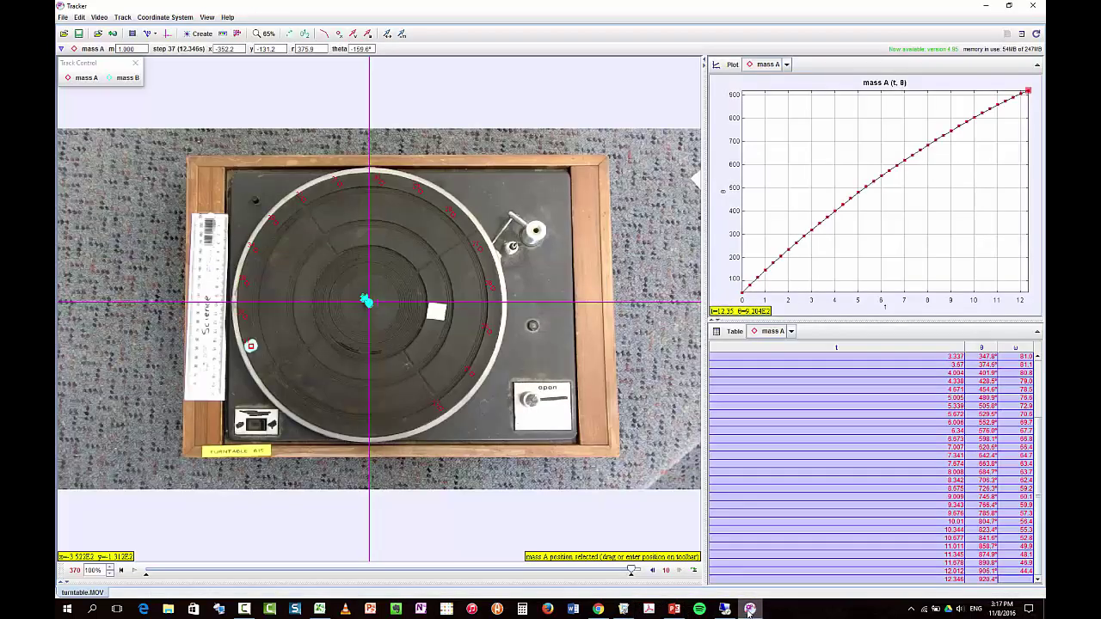